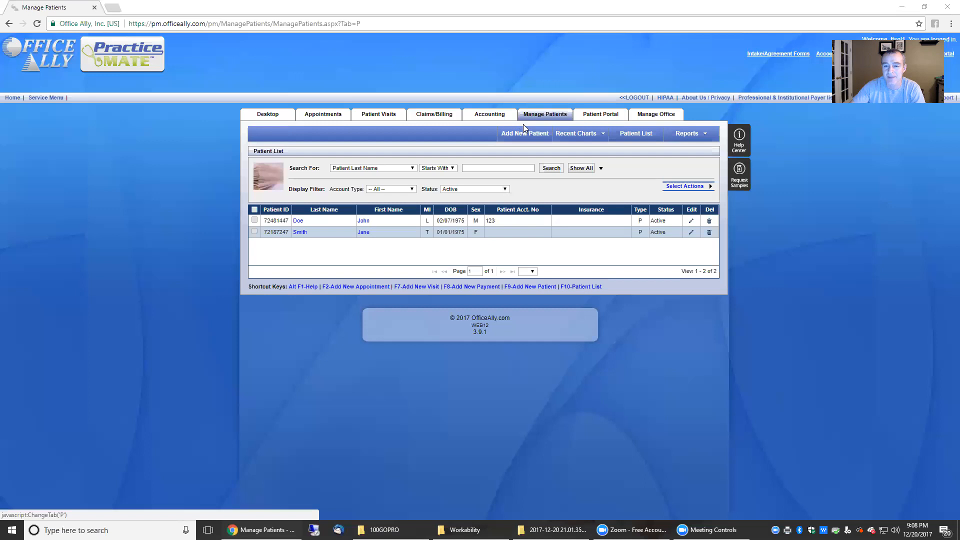
# - Open a blank Add Patient form from the Manage Patients list
pyautogui.moveTo(554, 133)
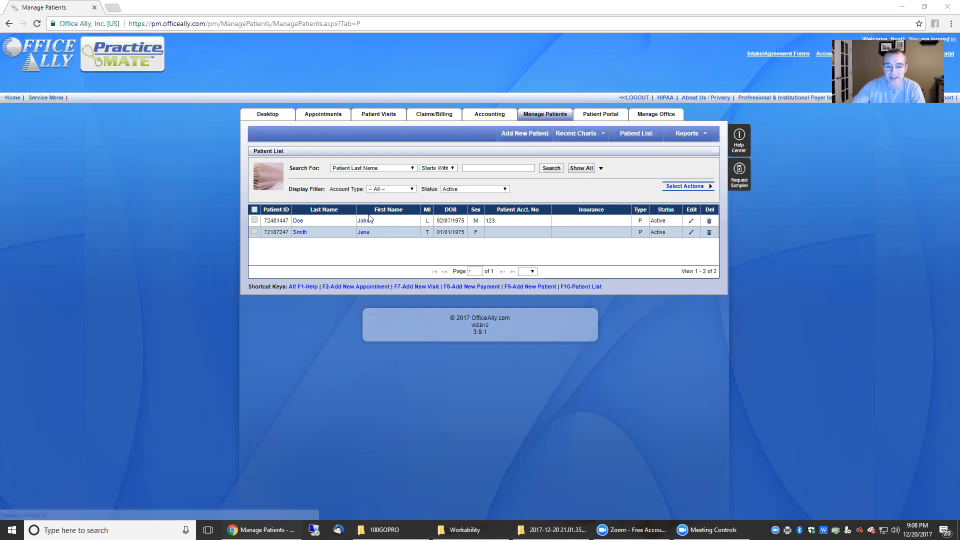
pyautogui.click(534, 134)
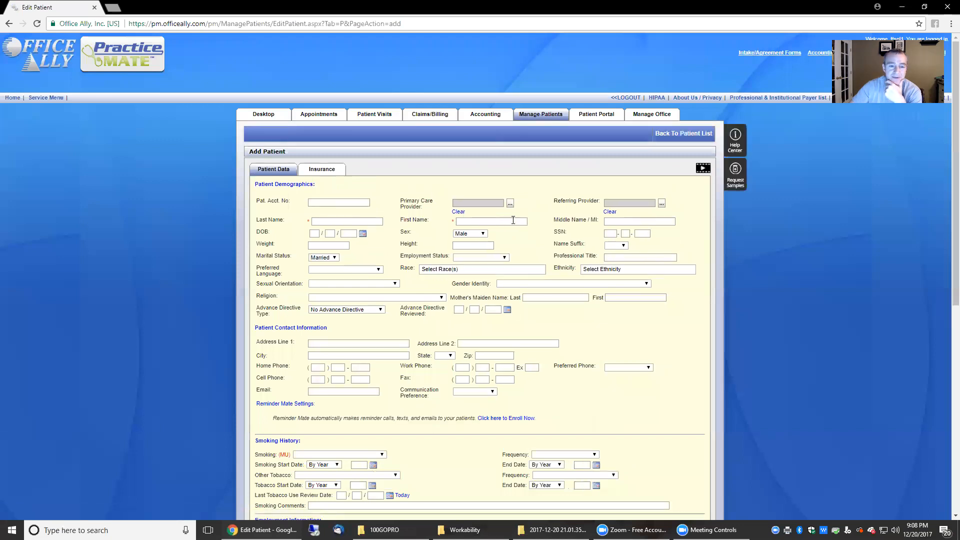
# - Enter the patient's account number, last and first name, middle initial, and DOB 02/07/1975
pyautogui.click(344, 205)
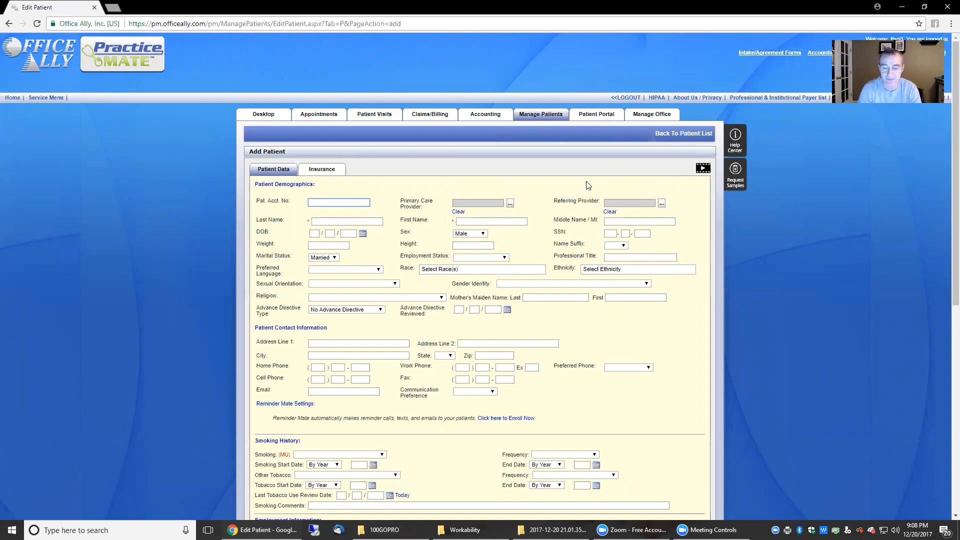
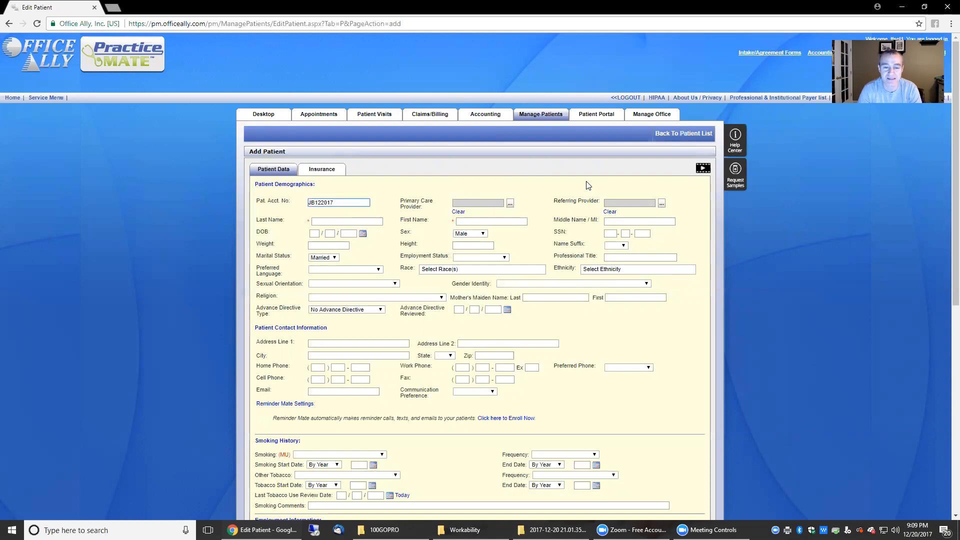
pyautogui.click(368, 220)
pyautogui.write('Black')
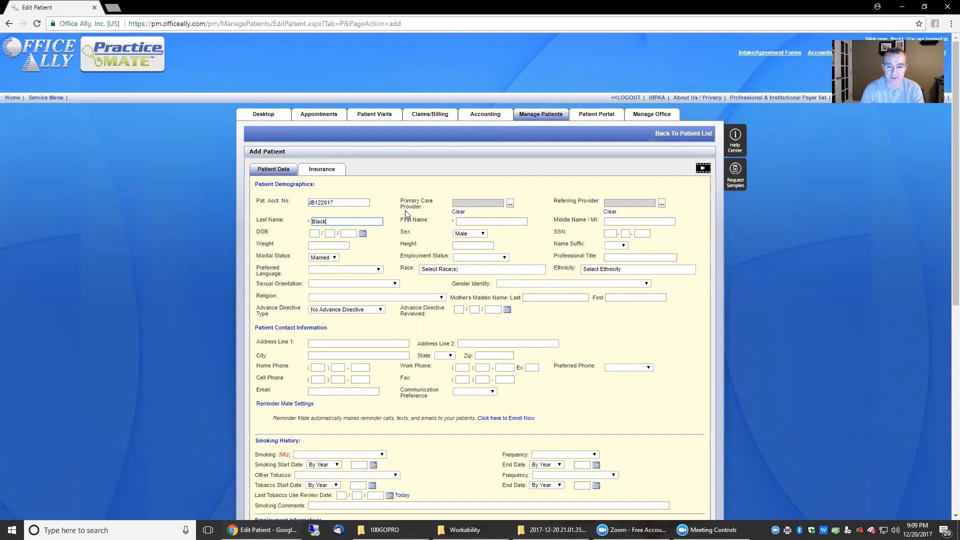
pyautogui.press('Tab')
pyautogui.press('Tab')
pyautogui.write('J')
pyautogui.press('Tab')
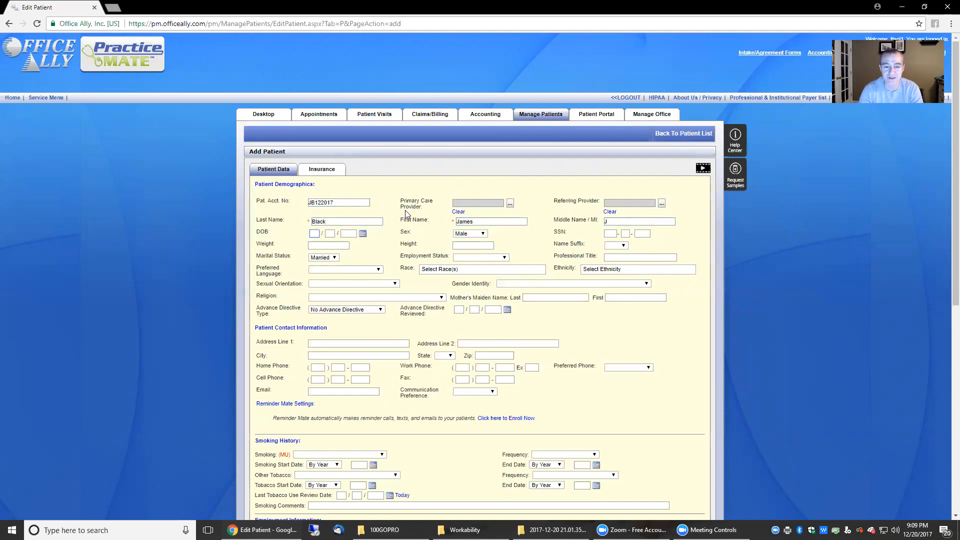
pyautogui.write('02071')
pyautogui.press('Tab')
pyautogui.press('Tab')
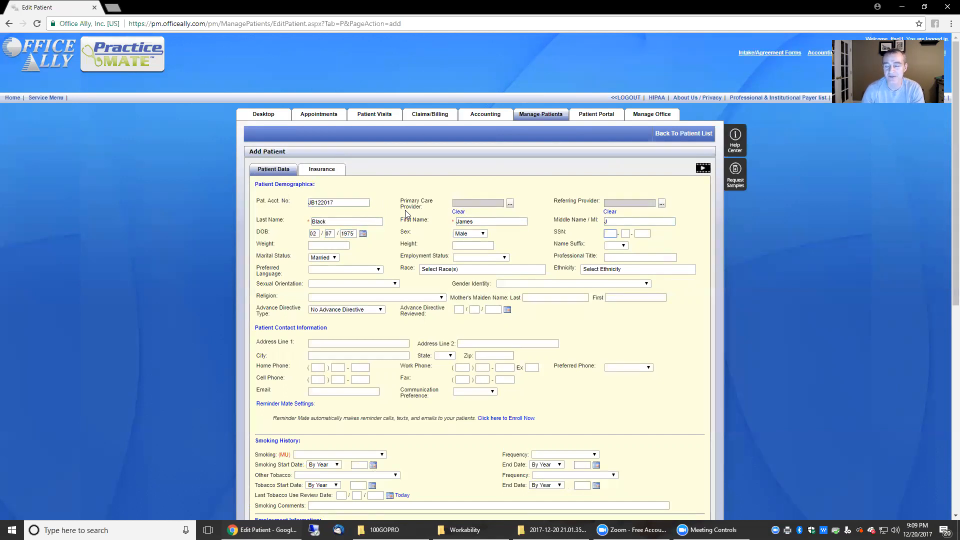
pyautogui.press('Tab')
pyautogui.press('Tab')
pyautogui.press('Tab')
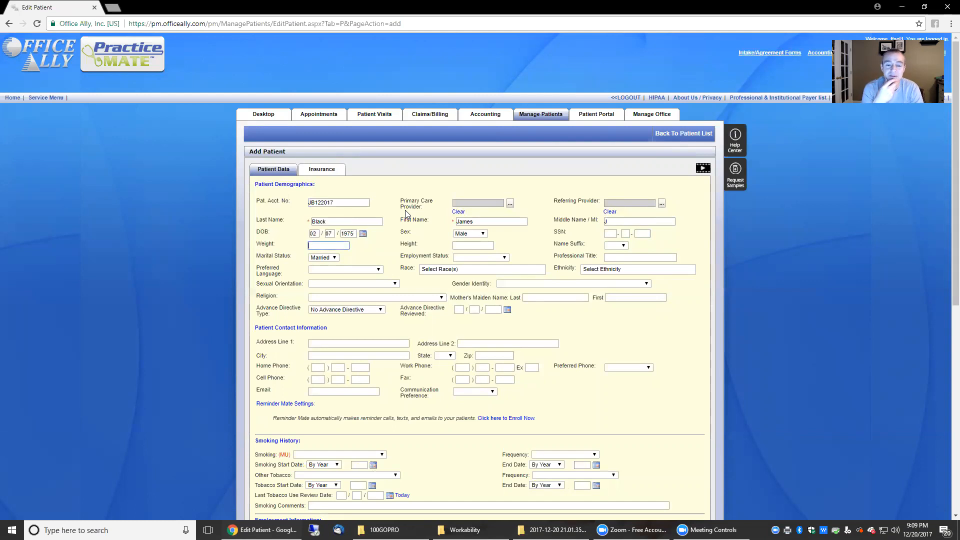
pyautogui.press('Tab')
pyautogui.press('Tab')
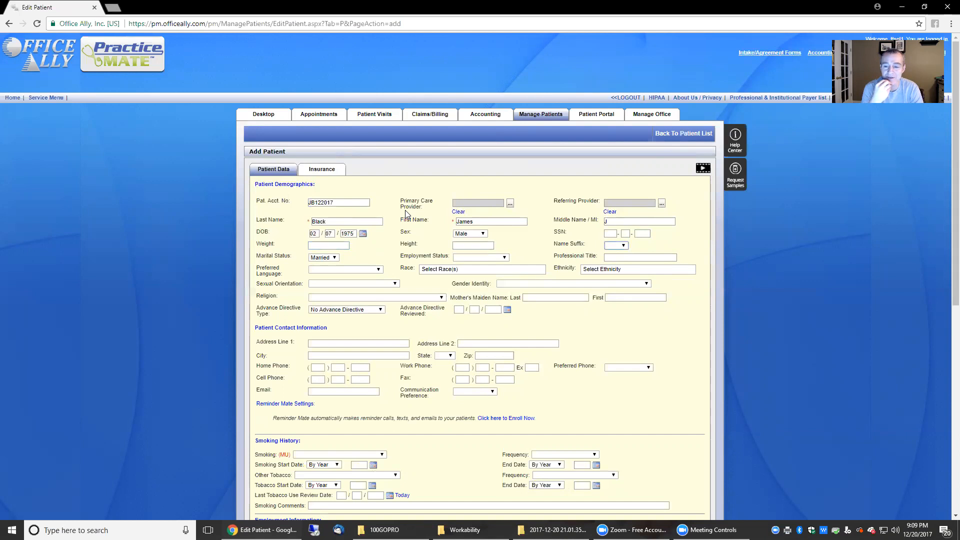
pyautogui.press('Tab')
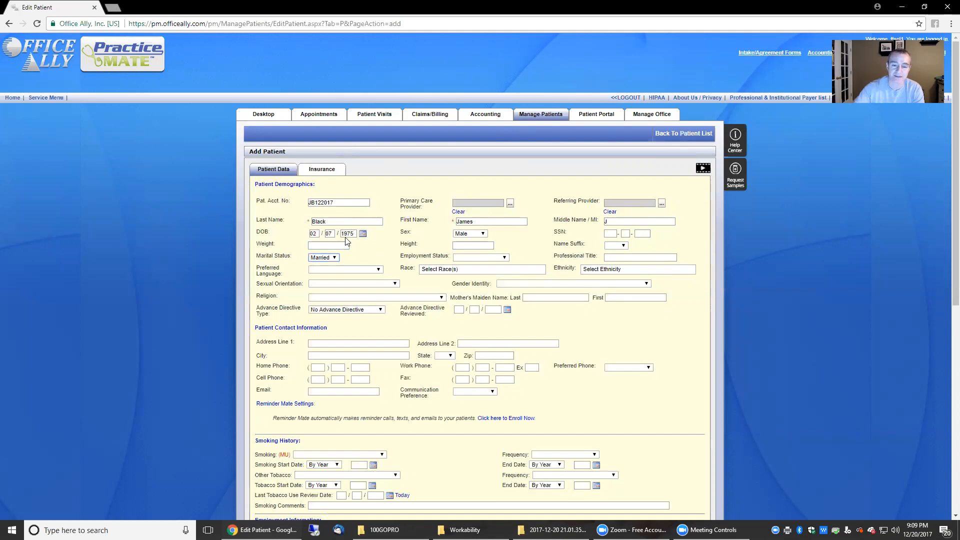
pyautogui.click(333, 258)
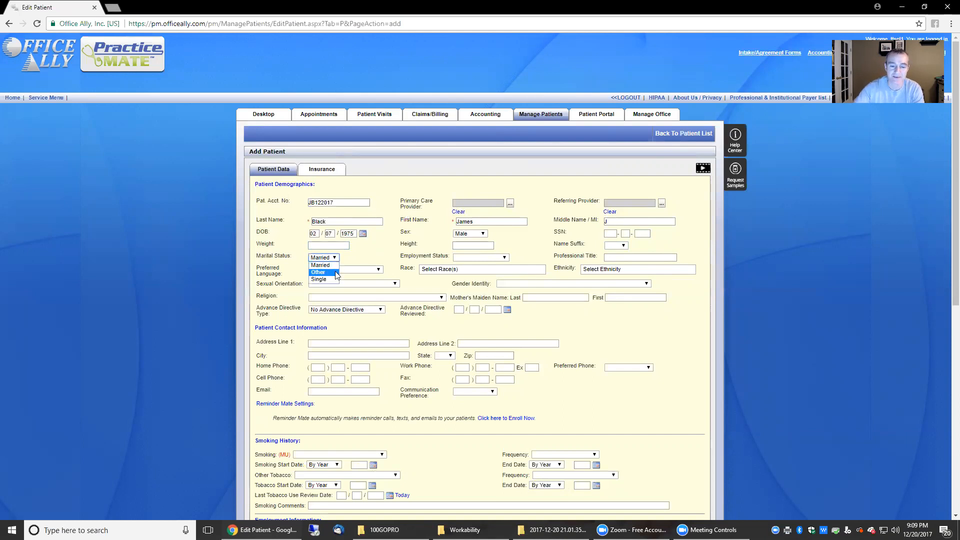
pyautogui.click(334, 265)
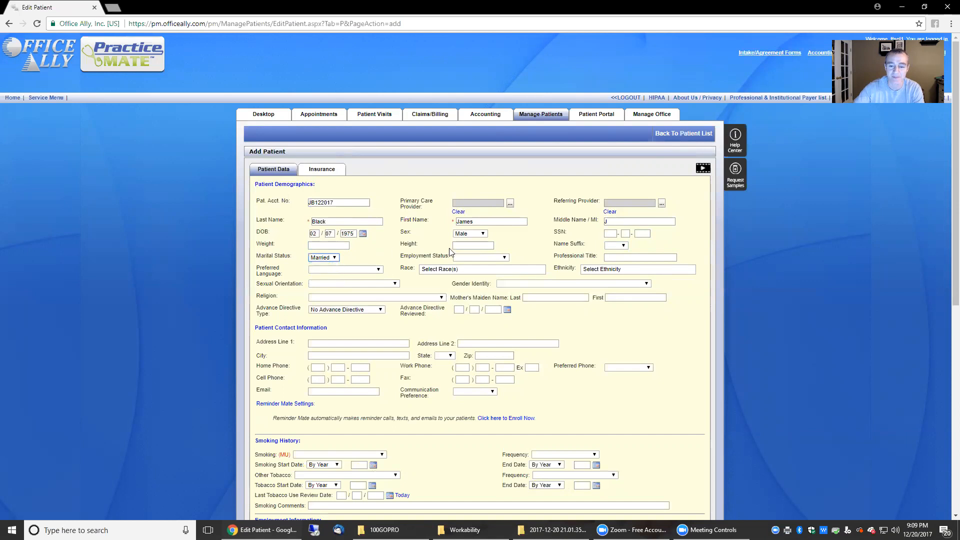
pyautogui.click(470, 257)
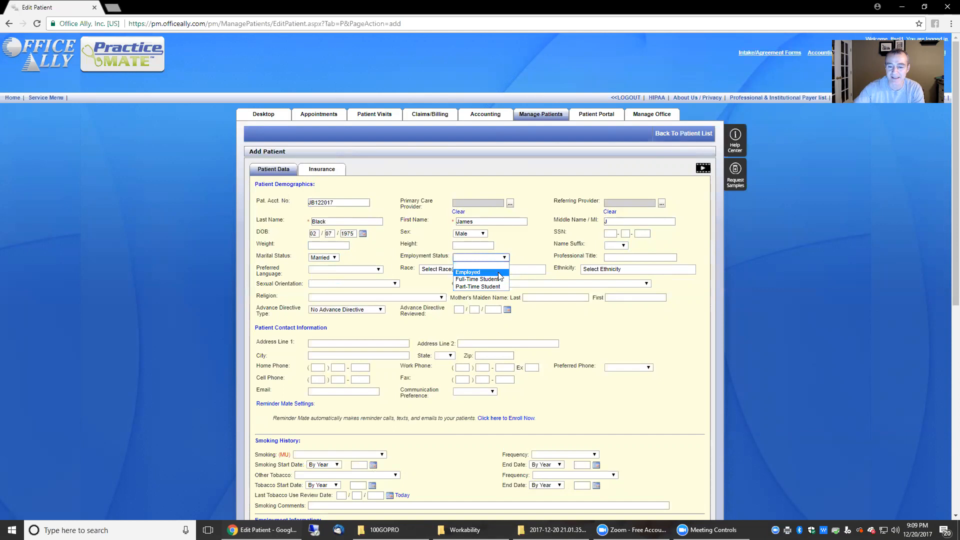
pyautogui.click(499, 256)
pyautogui.click(629, 257)
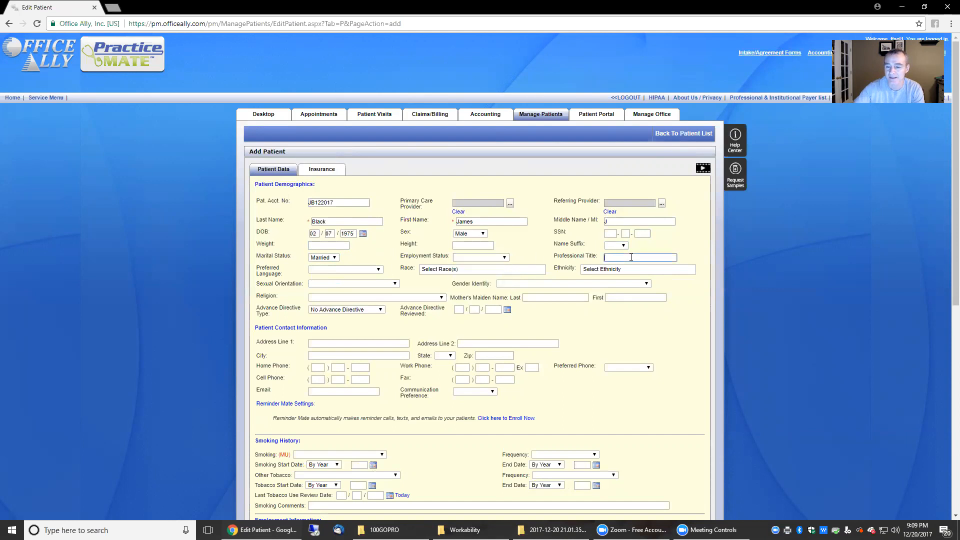
pyautogui.click(336, 270)
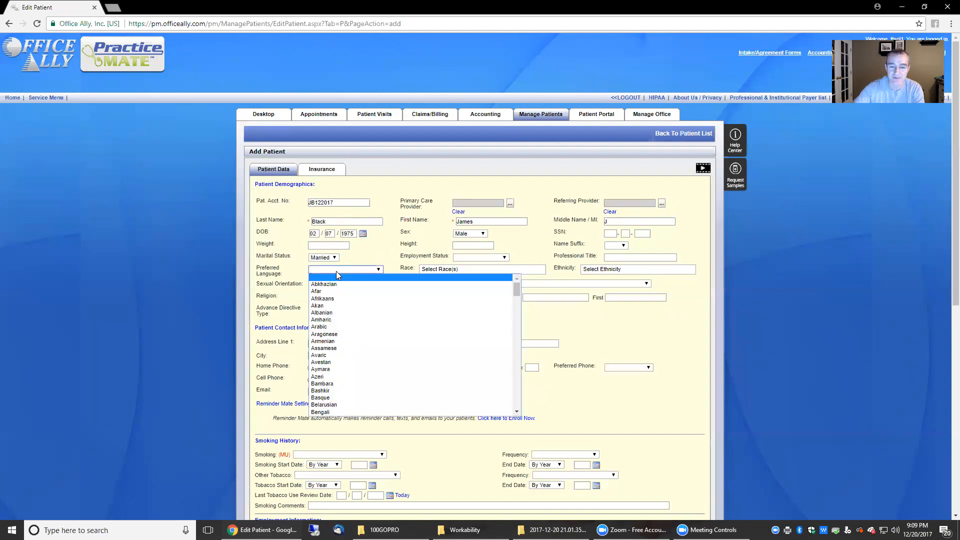
pyautogui.click(336, 271)
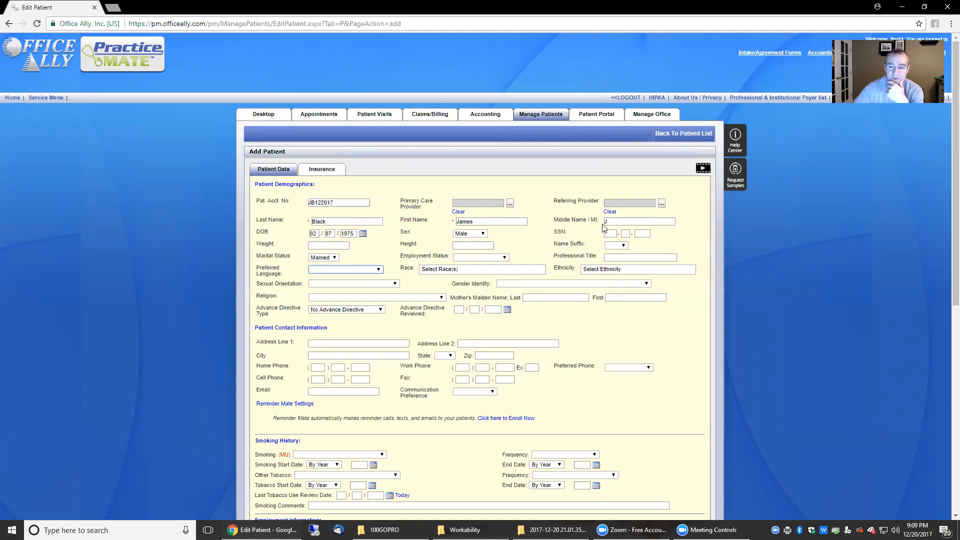
# - Enter the patient's street address, city, zip code and home phone number
pyautogui.click(354, 344)
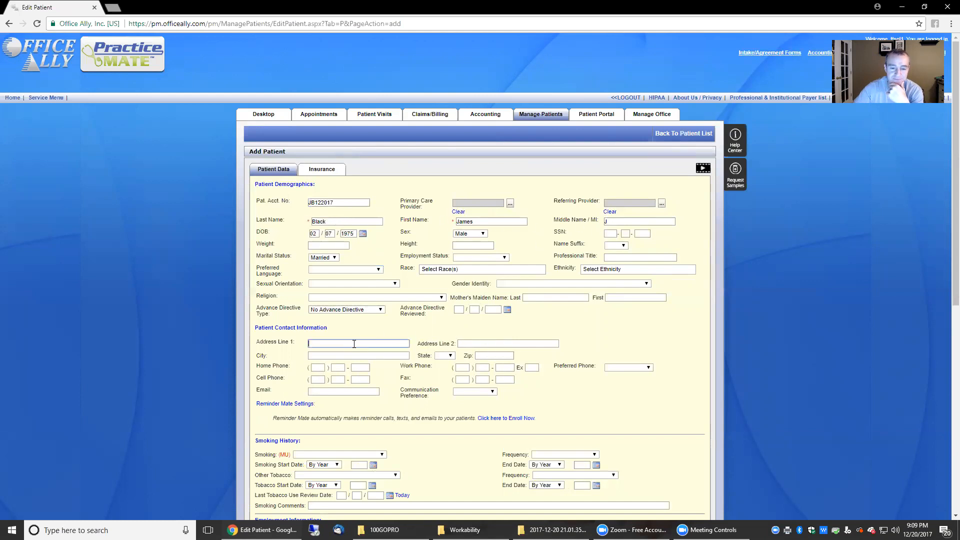
pyautogui.write('123 Main St')
pyautogui.press('Tab')
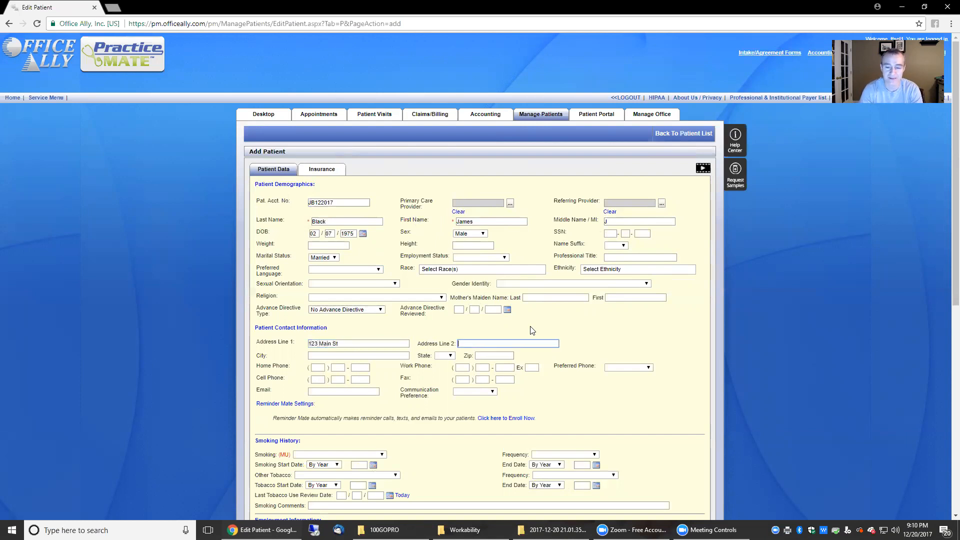
pyautogui.press('Tab')
pyautogui.press('Tab')
pyautogui.press('Tab')
pyautogui.write('4')
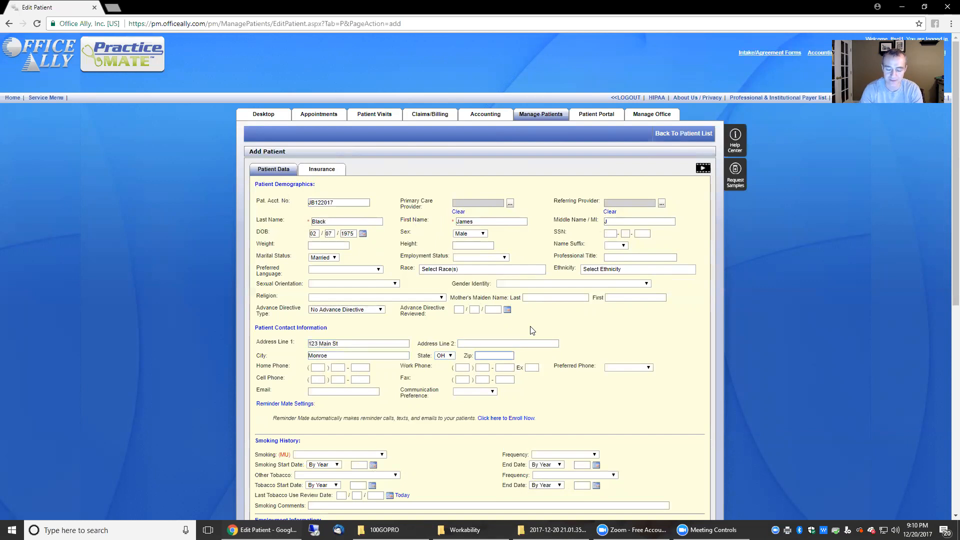
pyautogui.write('5050')
pyautogui.press('Tab')
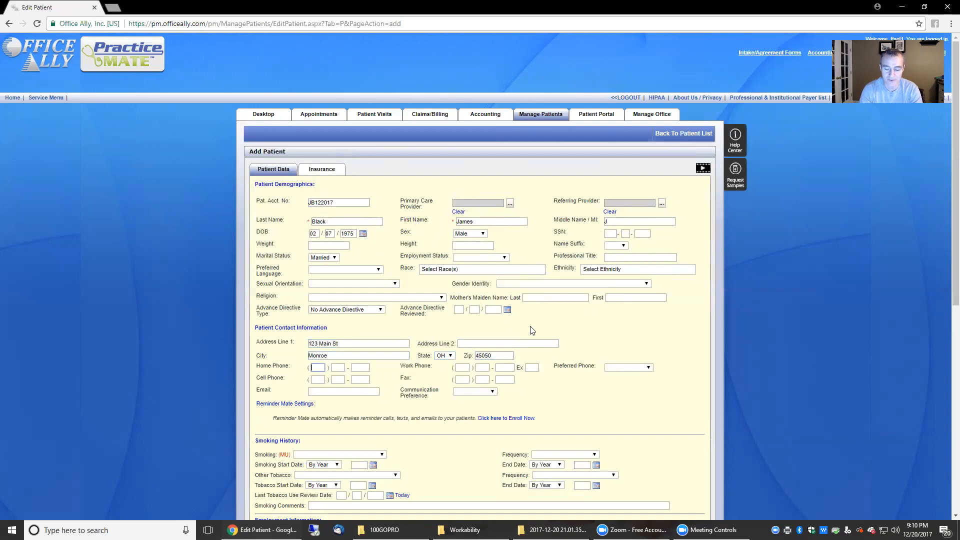
pyautogui.write('941) ')
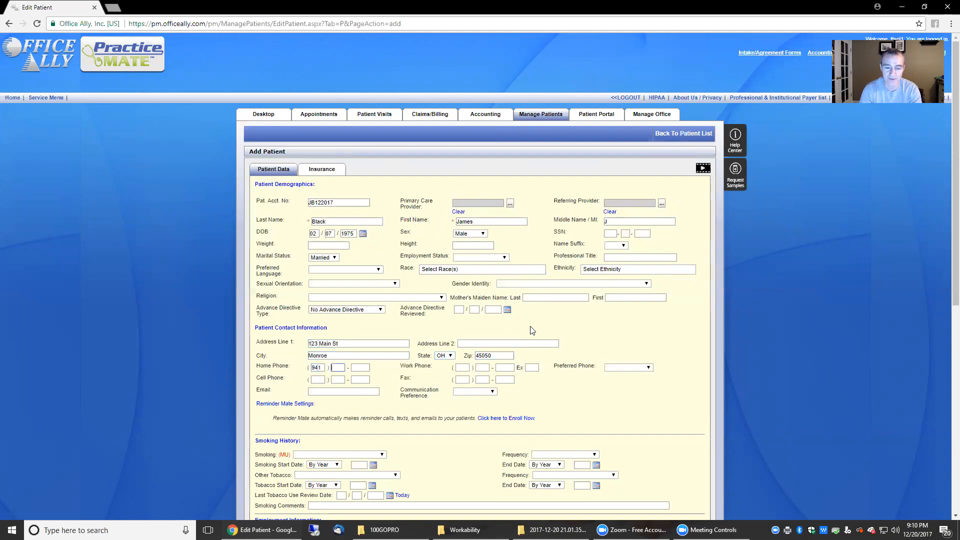
pyautogui.write('491 - 9')
pyautogui.press('Tab')
pyautogui.press('Tab')
pyautogui.press('Tab')
pyautogui.press('Tab')
pyautogui.press('Tab')
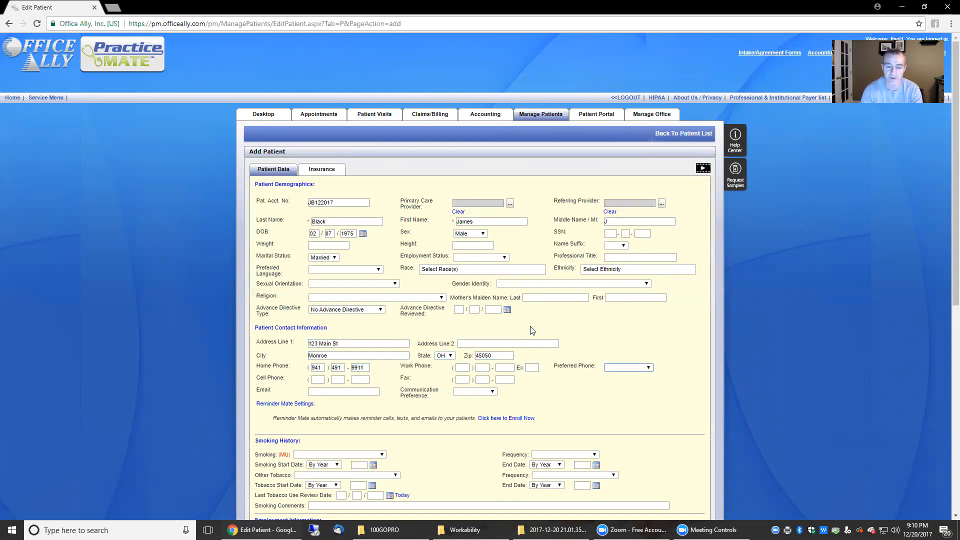
# - Make Cell Phone the preferred phone and enter the patient's cell number
pyautogui.click(633, 368)
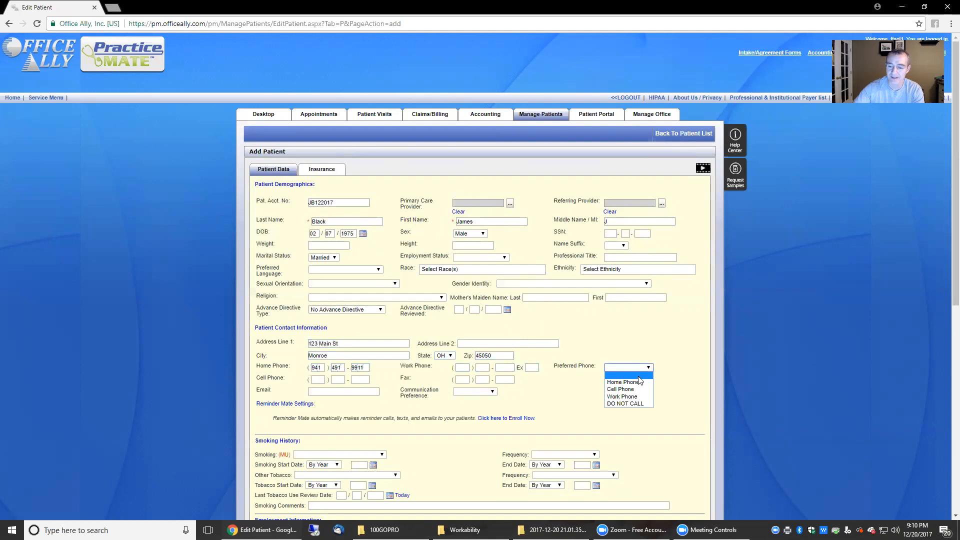
pyautogui.click(640, 388)
pyautogui.press('Tab')
pyautogui.write('941) 995')
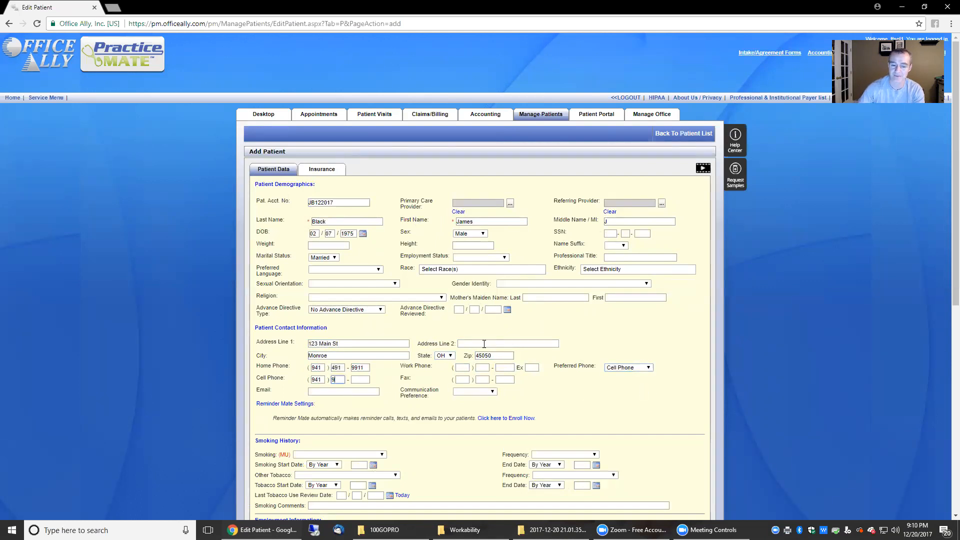
pyautogui.press('Tab')
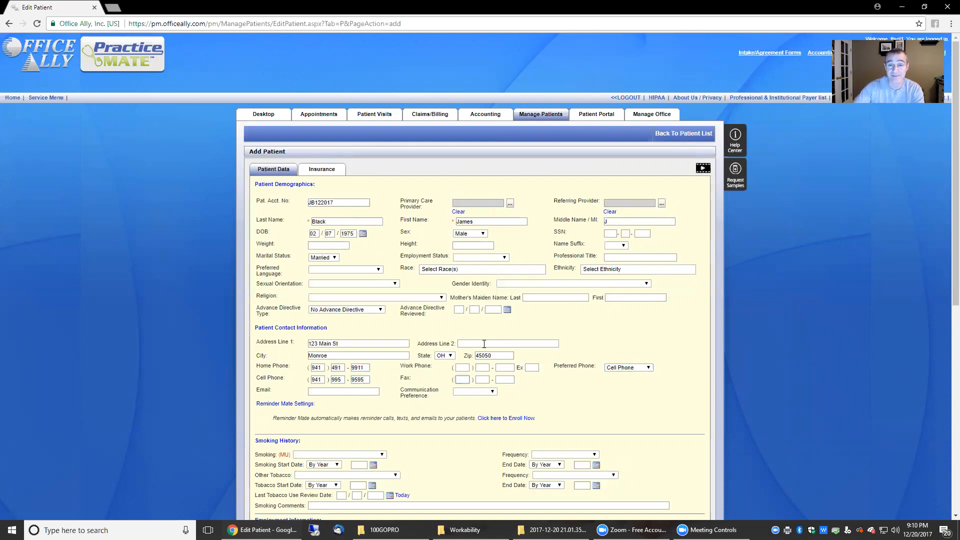
# - Enter the patient's e-mail address and set communication preference to Cell Phone
pyautogui.click(350, 390)
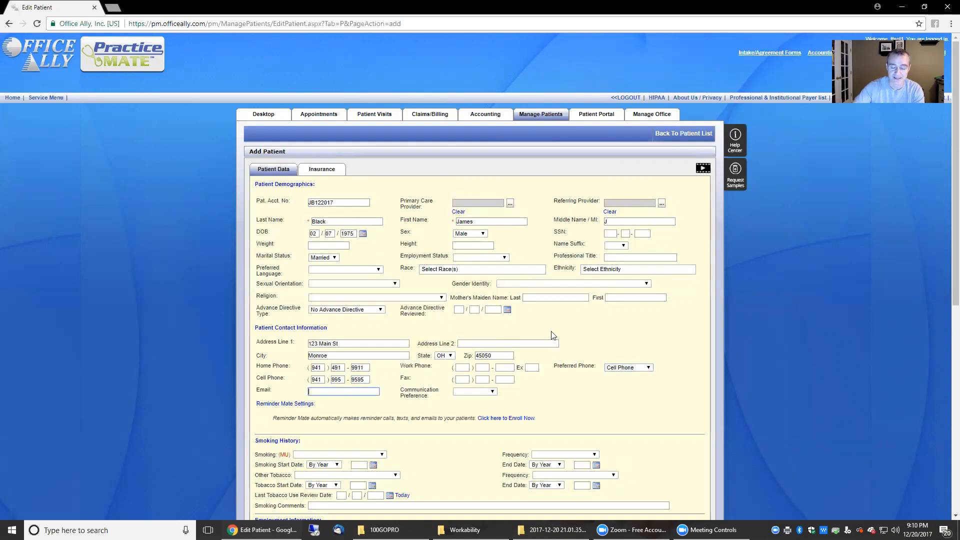
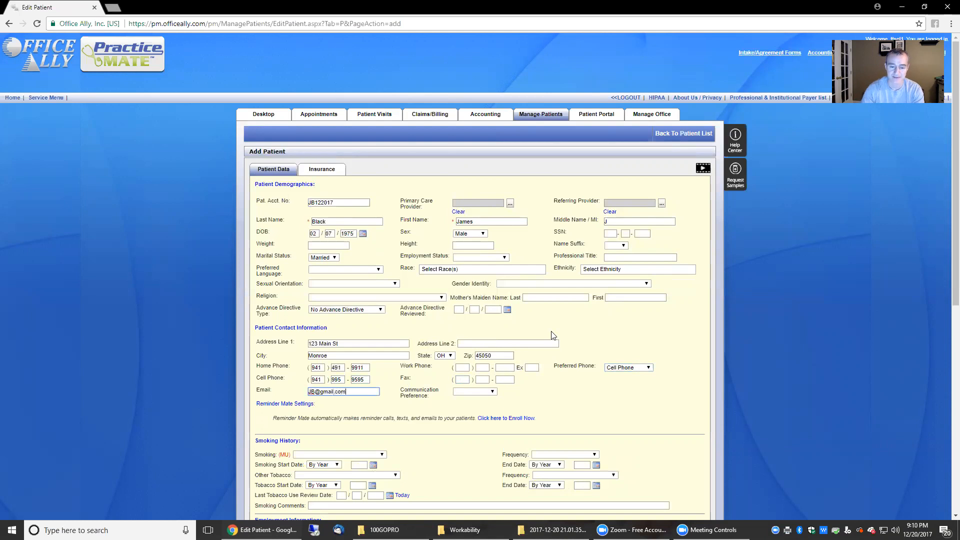
pyautogui.click(479, 394)
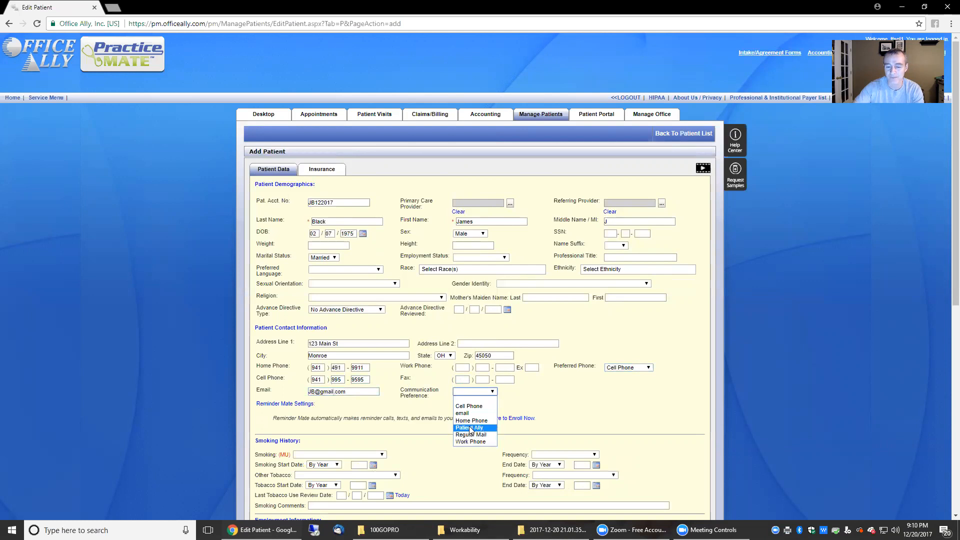
pyautogui.click(491, 407)
pyautogui.click(620, 402)
# - Enter 'Physician Referral' in User Defined Field 1
pyautogui.scroll(-2, 599, 399)
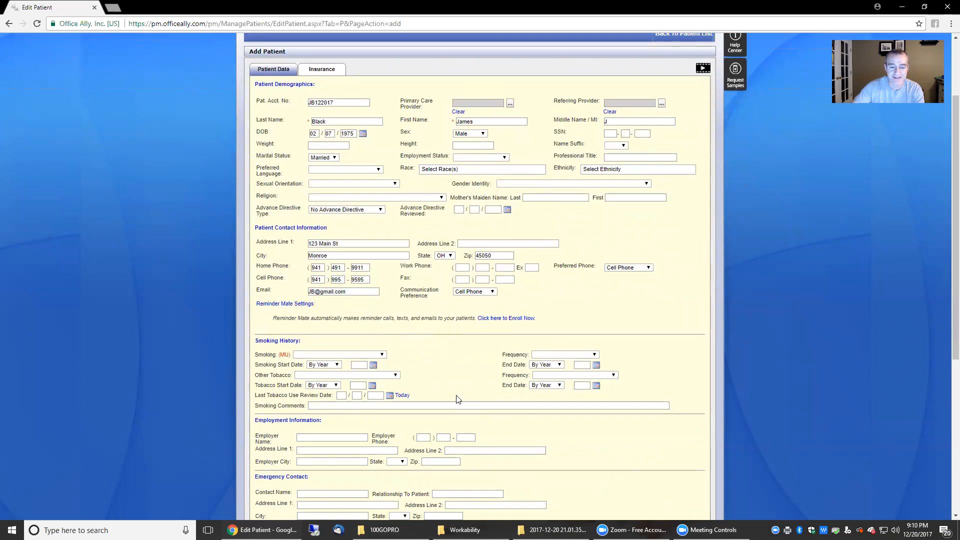
pyautogui.scroll(-2, 460, 399)
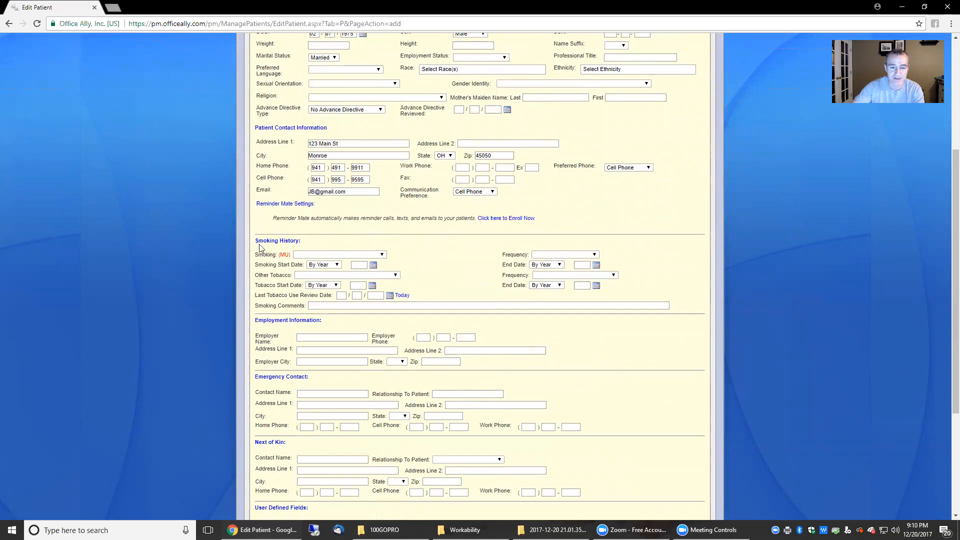
pyautogui.scroll(-2, 335, 330)
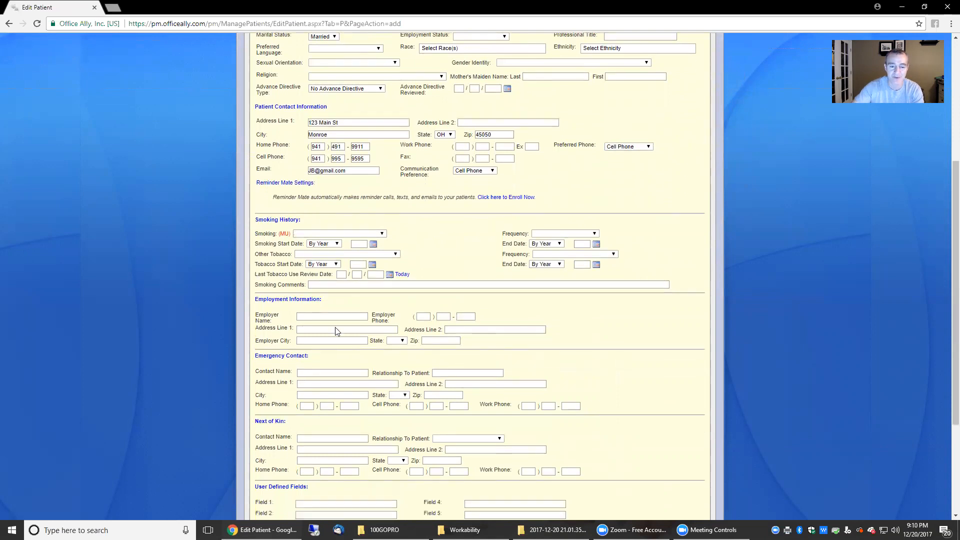
pyautogui.scroll(-2, 339, 319)
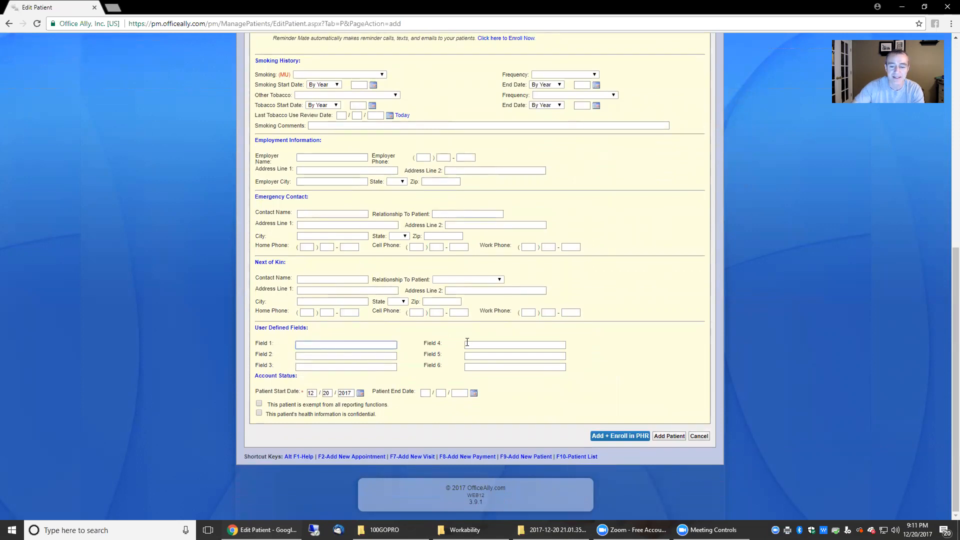
pyautogui.click(483, 356)
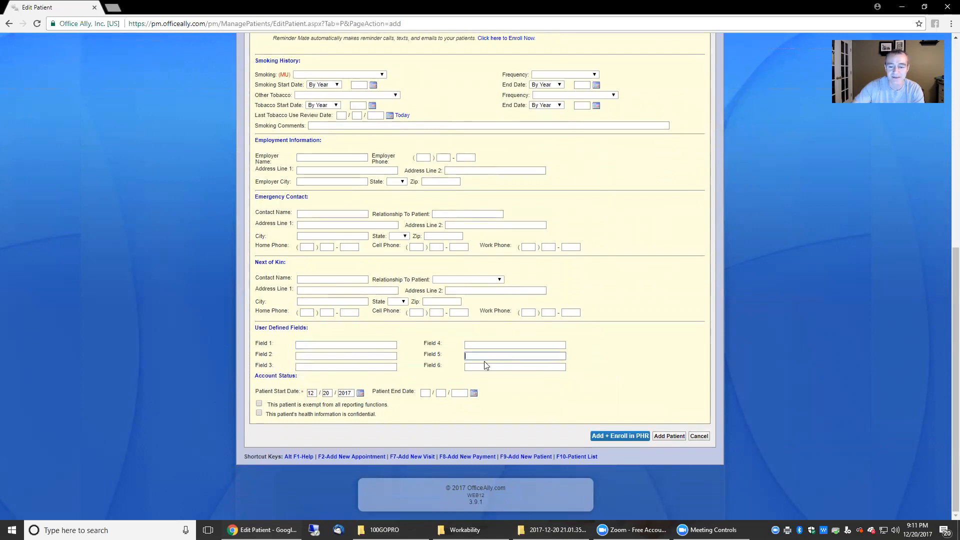
pyautogui.click(348, 357)
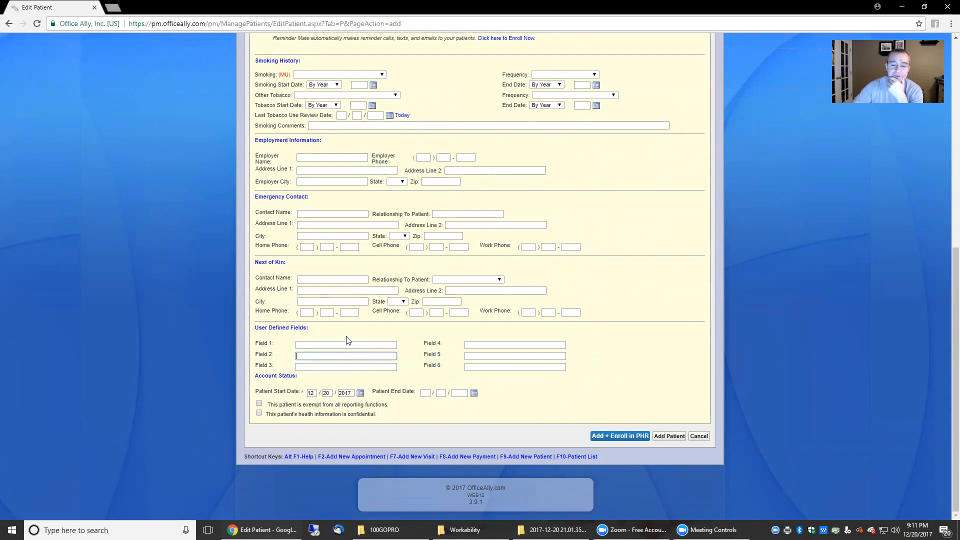
pyautogui.click(348, 344)
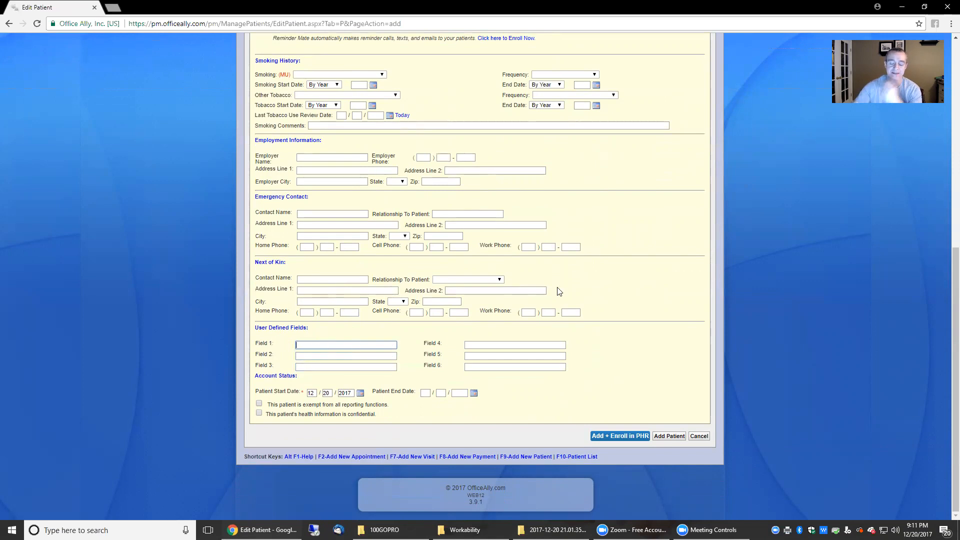
pyautogui.write('Physician Referral')
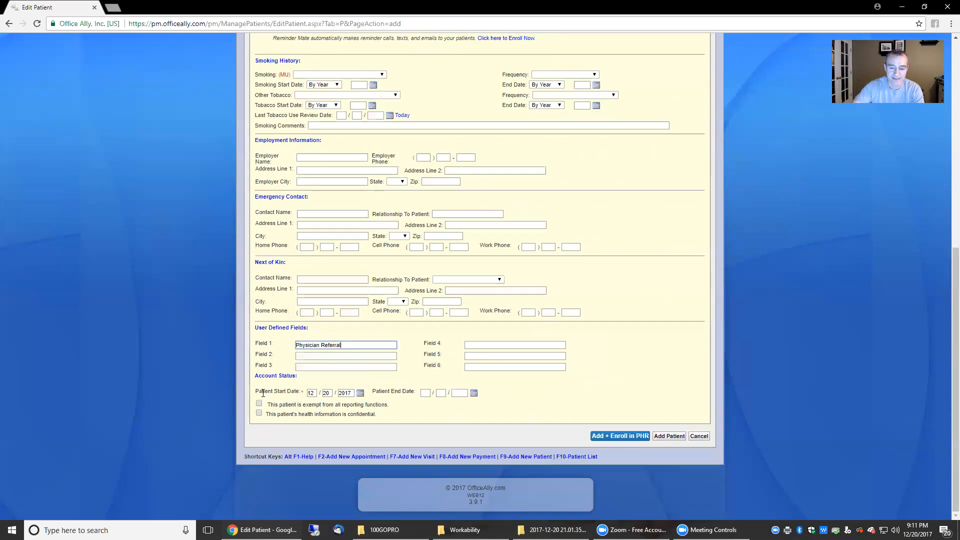
# - Review the patient start and end dates, then save the new patient record
pyautogui.moveTo(254, 394); pyautogui.dragTo(308, 393)
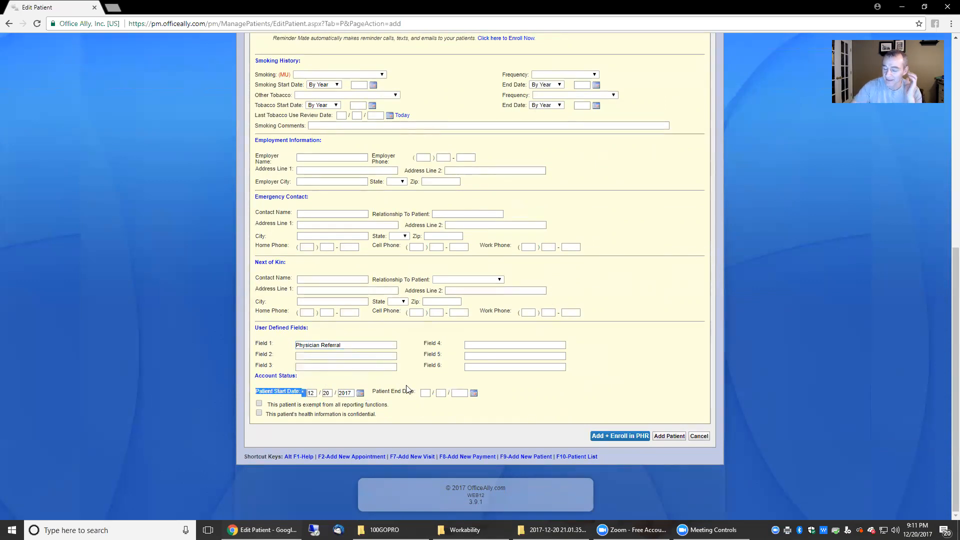
pyautogui.moveTo(376, 393); pyautogui.dragTo(420, 394)
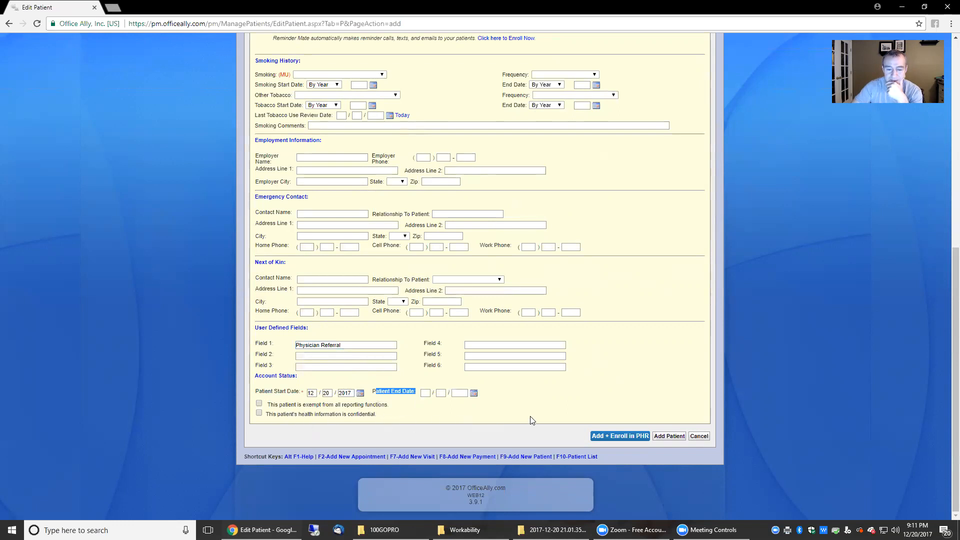
pyautogui.scroll(8, 529, 422)
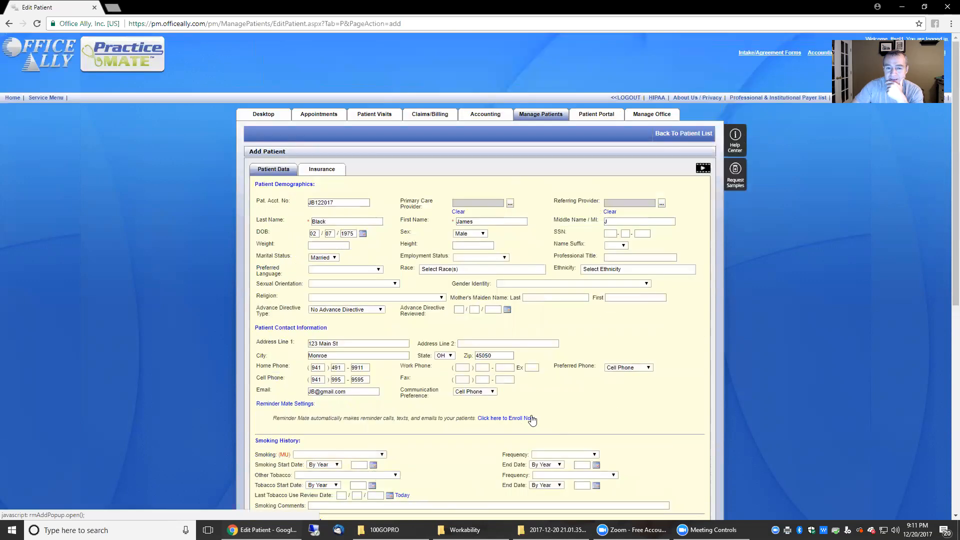
pyautogui.scroll(-8, 532, 420)
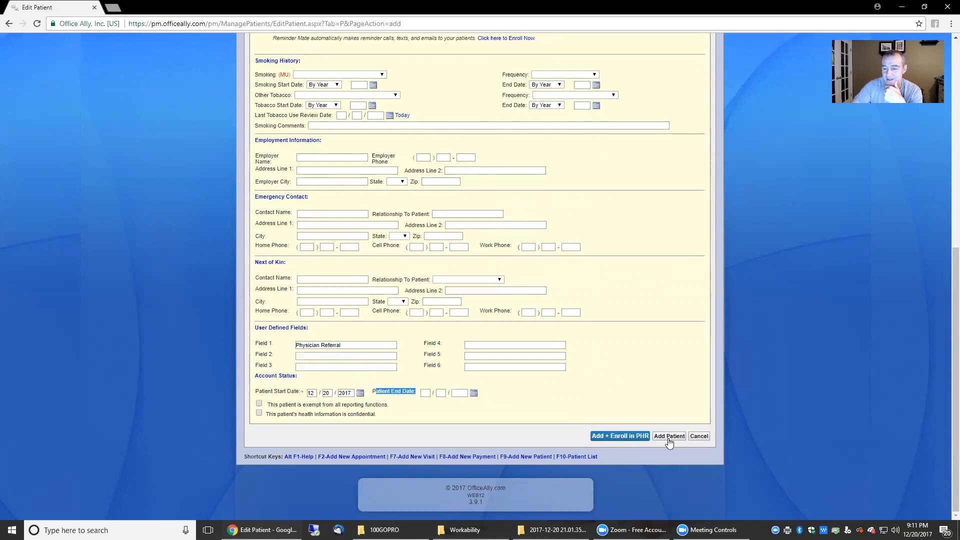
pyautogui.click(564, 461)
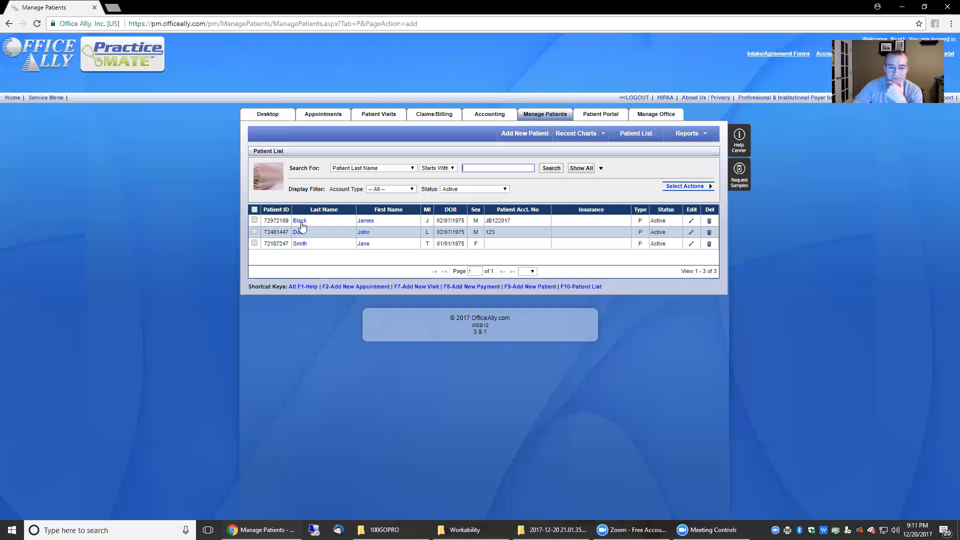
# - On the patient's Insurance tab, keep Each appointment frequency and start a real-time eligibility check
pyautogui.click(691, 221)
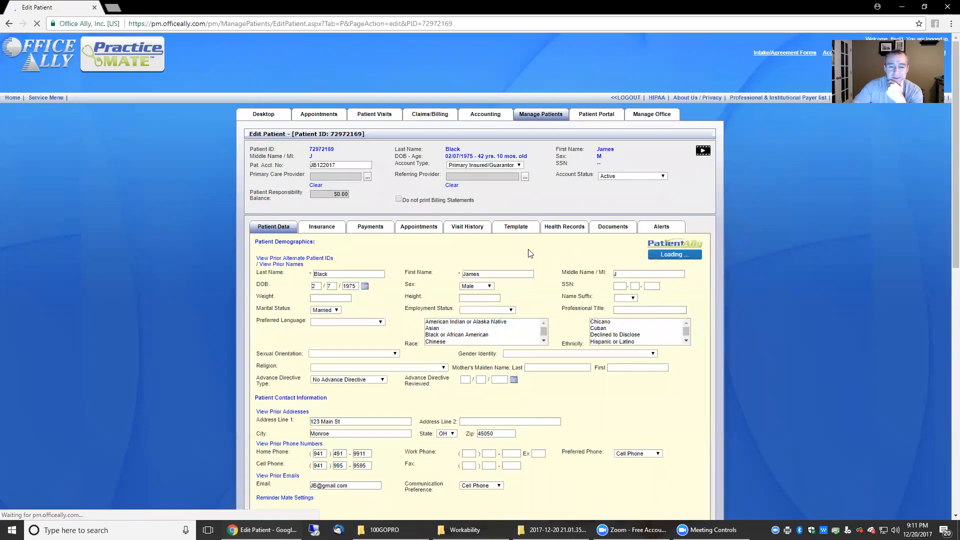
pyautogui.click(343, 247)
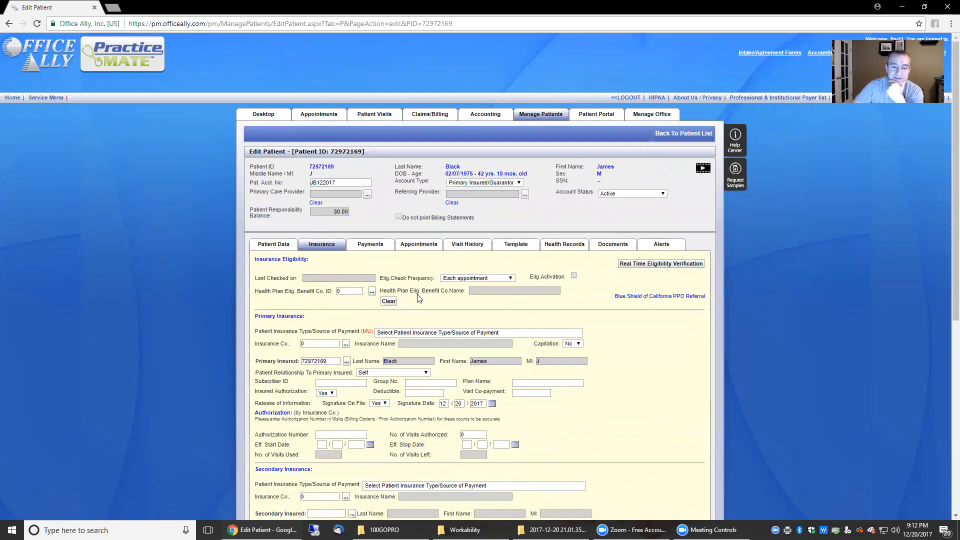
pyautogui.scroll(-1, 413, 299)
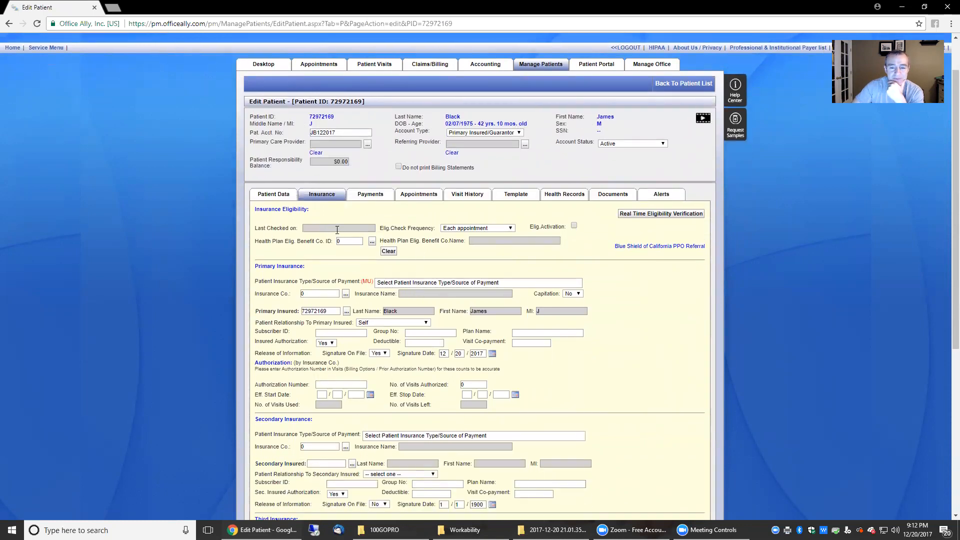
pyautogui.click(460, 229)
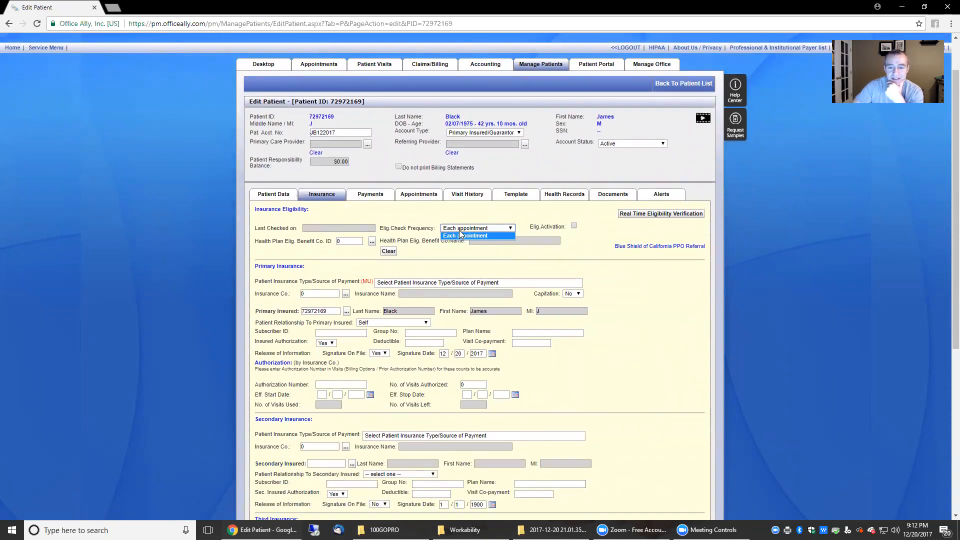
pyautogui.click(494, 234)
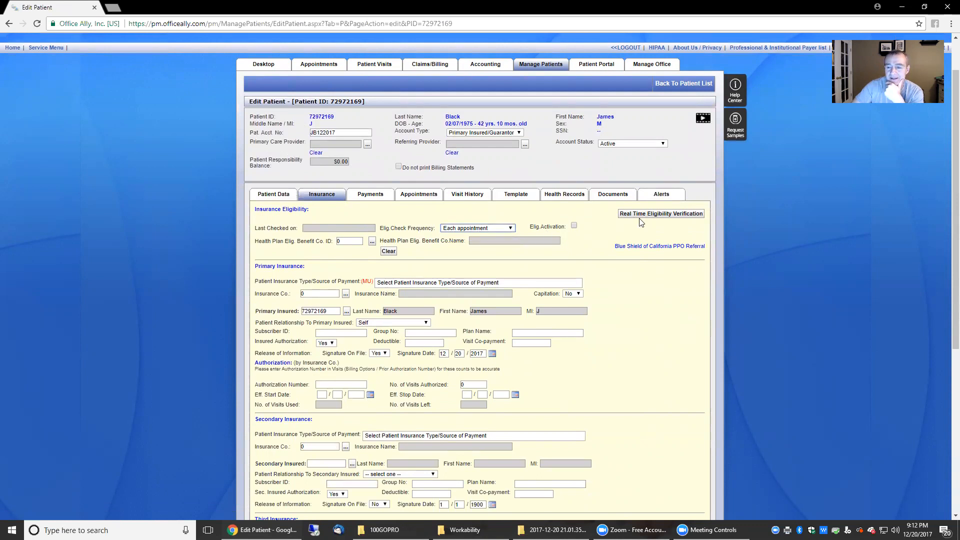
pyautogui.click(675, 215)
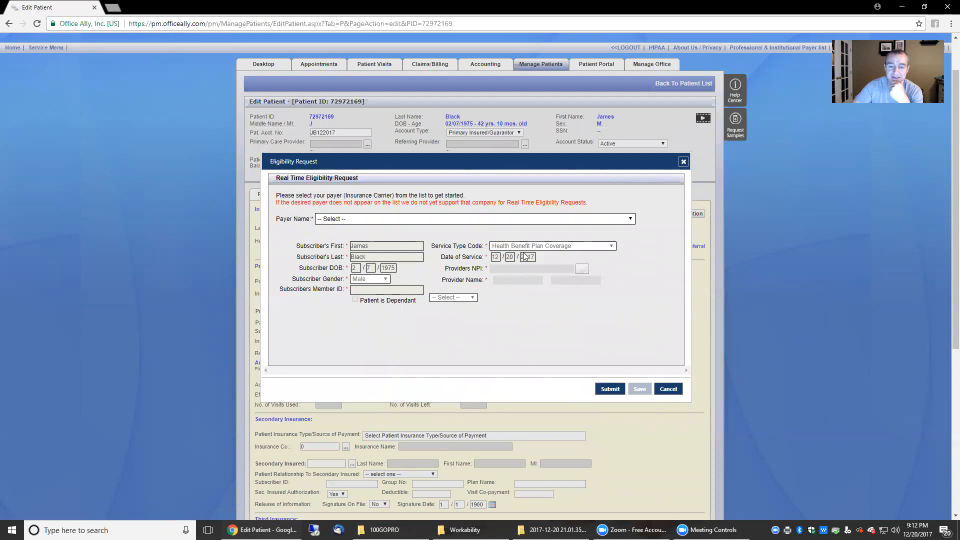
# - Choose AmeriHealth Administrators as payer, review the subscriber details, and cancel the request
pyautogui.click(353, 220)
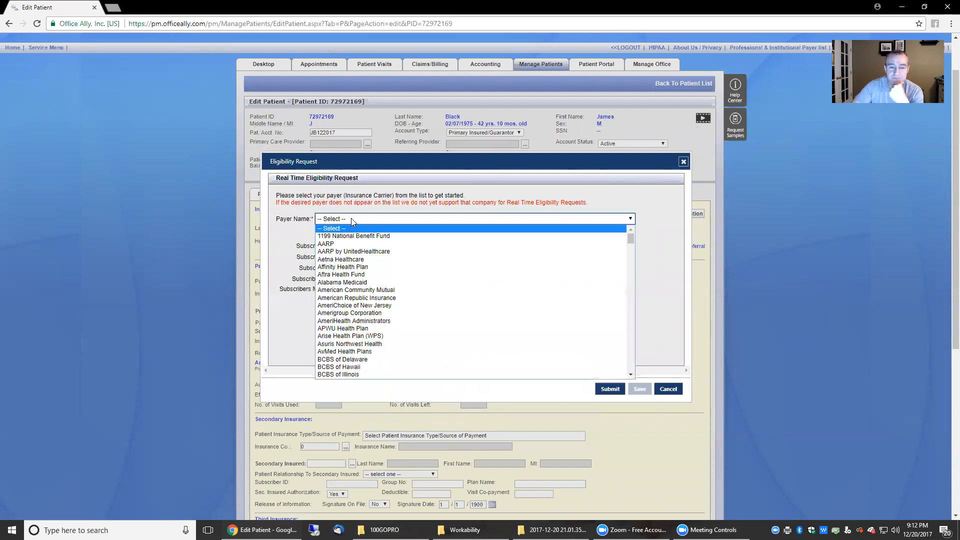
pyautogui.click(374, 321)
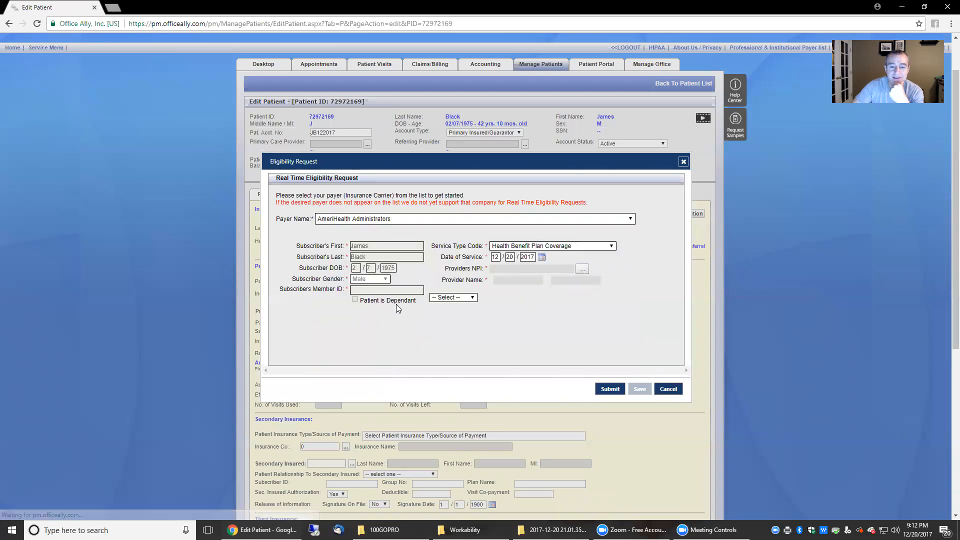
pyautogui.moveTo(278, 294); pyautogui.dragTo(326, 289)
pyautogui.click(373, 290)
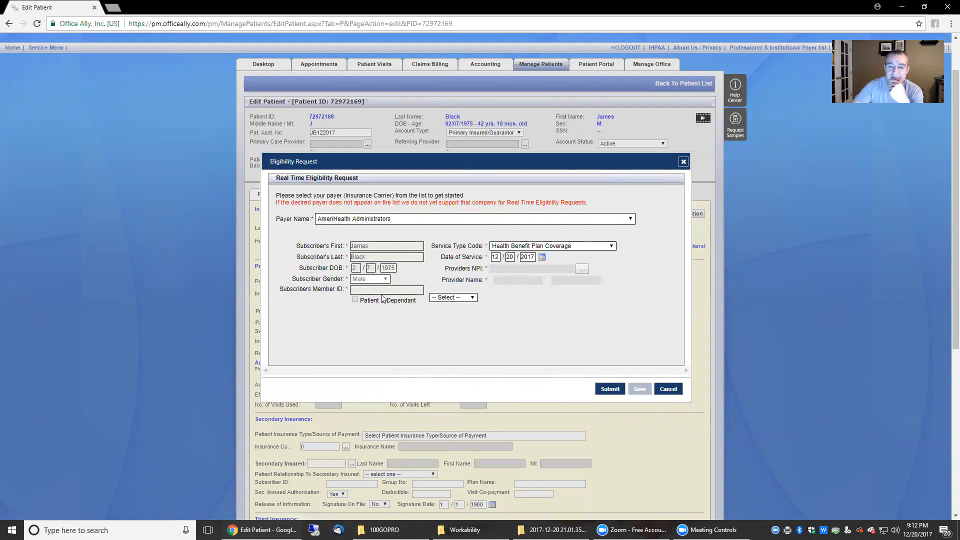
pyautogui.click(669, 389)
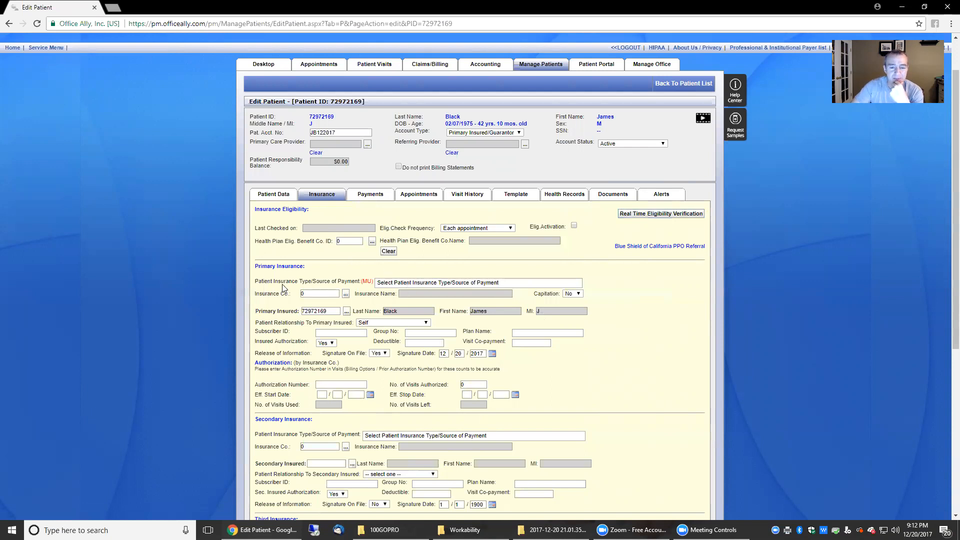
# - Check 5: Commercial in the primary insurance type list and close the list
pyautogui.click(419, 284)
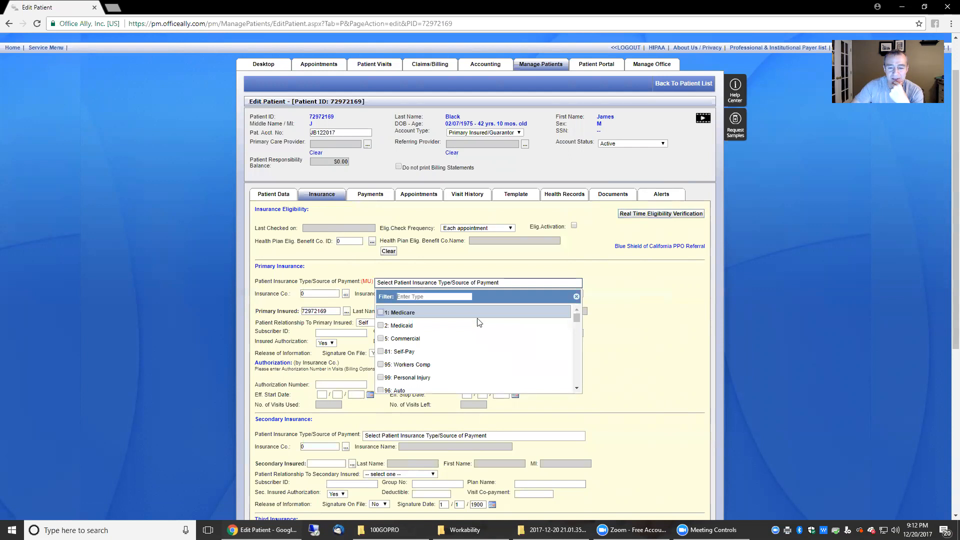
pyautogui.moveTo(576, 319)
pyautogui.mouseDown()
pyautogui.moveTo(579, 345)
pyautogui.moveTo(576, 309)
pyautogui.mouseUp()
pyautogui.click(431, 338)
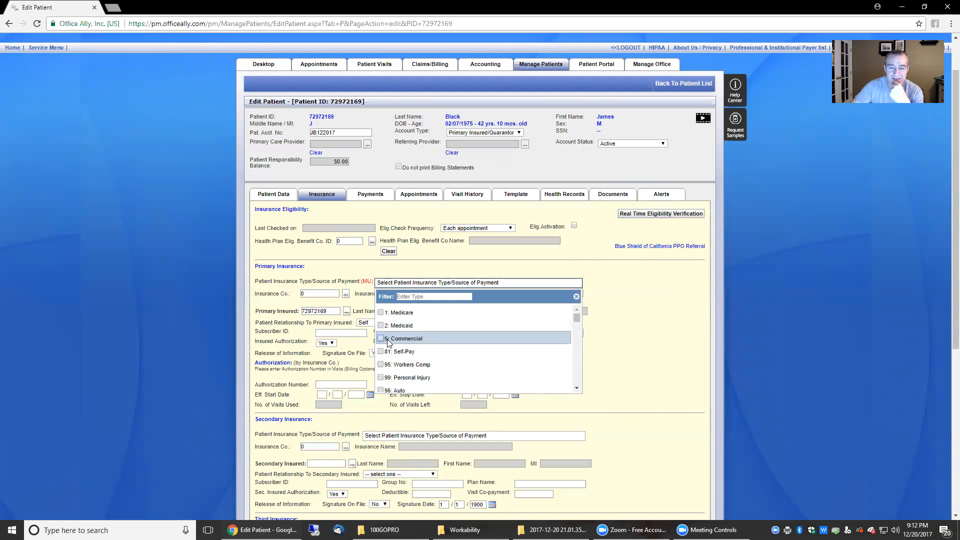
pyautogui.click(643, 325)
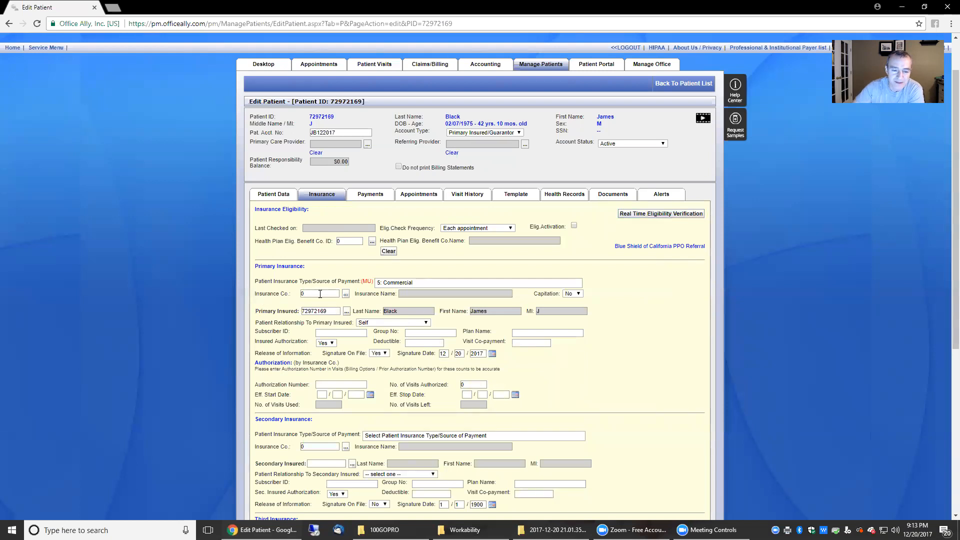
# - Search the insurance company list for Anthem and CareSource, then close the results
pyautogui.click(346, 294)
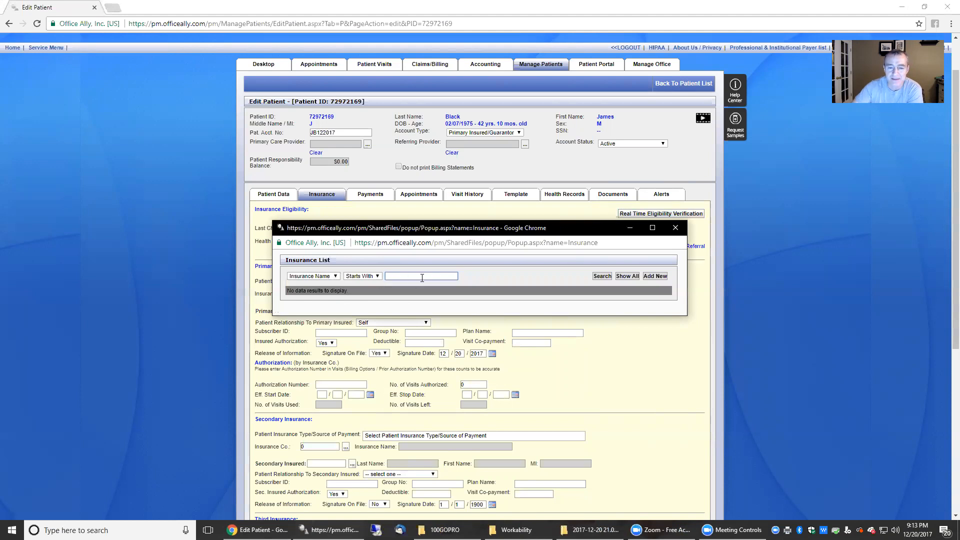
pyautogui.write('em')
pyautogui.press('Return')
pyautogui.click(600, 278)
pyautogui.moveTo(413, 278); pyautogui.dragTo(342, 278)
pyautogui.write('medicare')
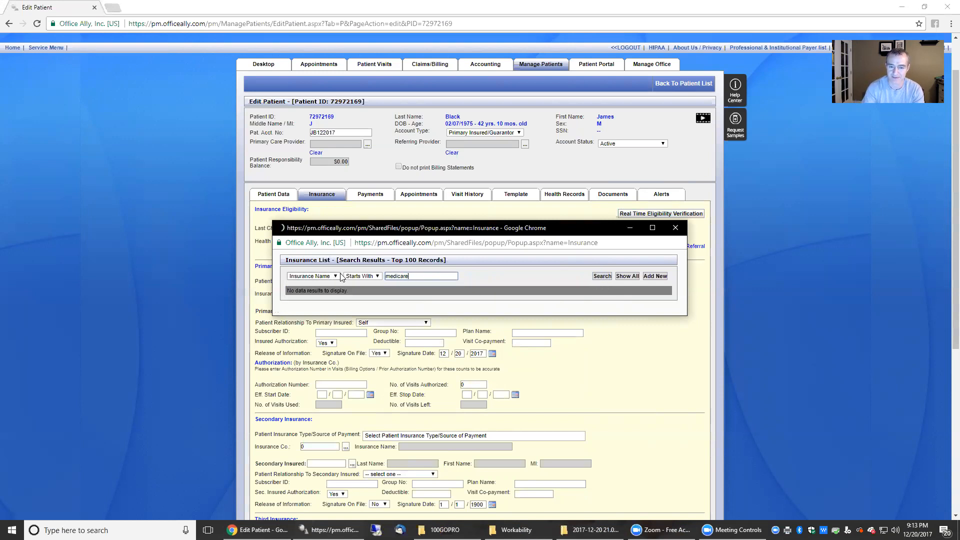
pyautogui.doubleClick(404, 276)
pyautogui.write('caresource')
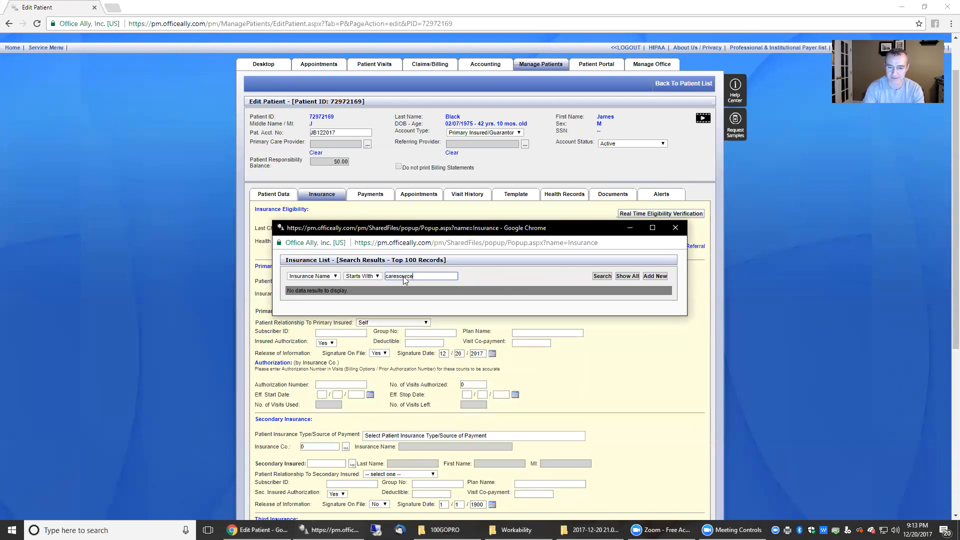
pyautogui.click(674, 228)
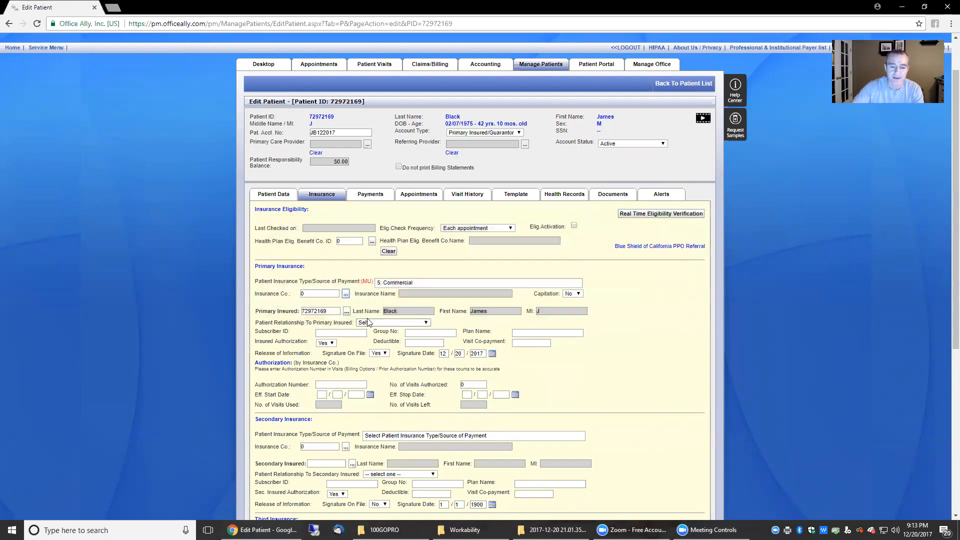
# - Close the primary insured lookup, keep relationship Self, and move into Subscriber ID
pyautogui.moveTo(329, 311); pyautogui.dragTo(293, 313)
pyautogui.click(346, 312)
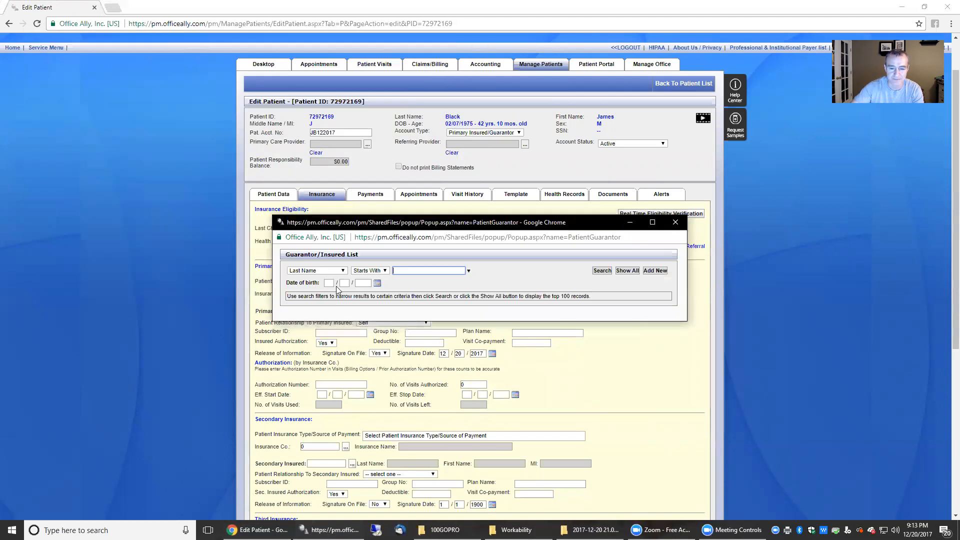
pyautogui.click(679, 223)
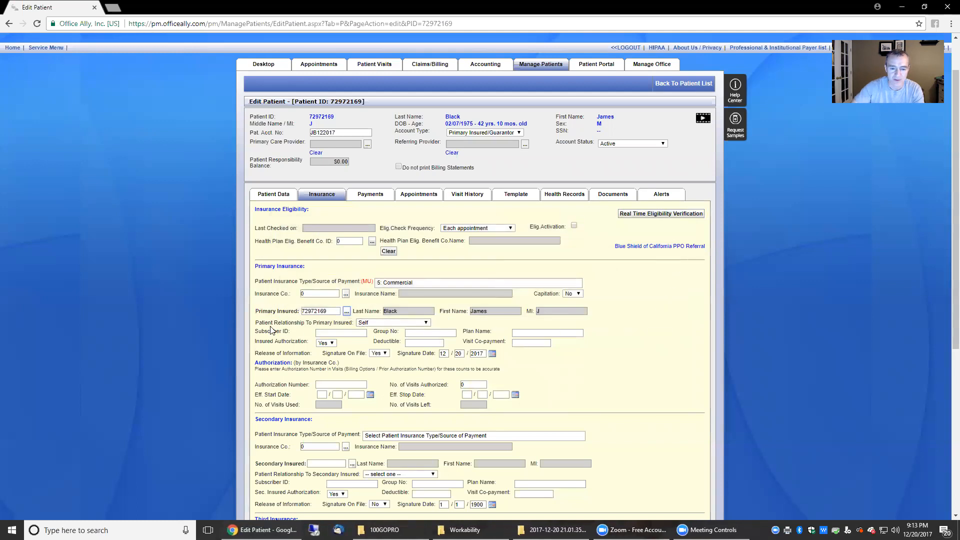
pyautogui.click(390, 323)
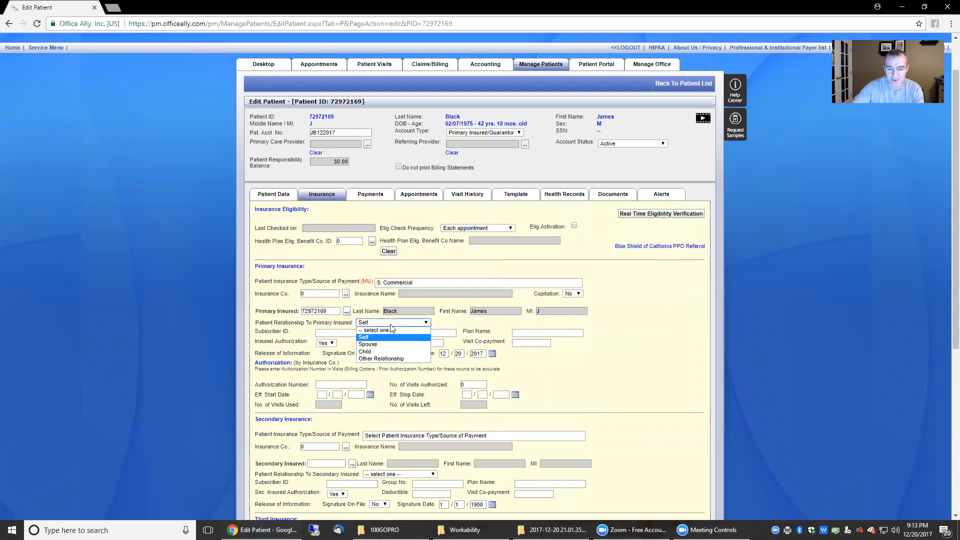
pyautogui.click(391, 325)
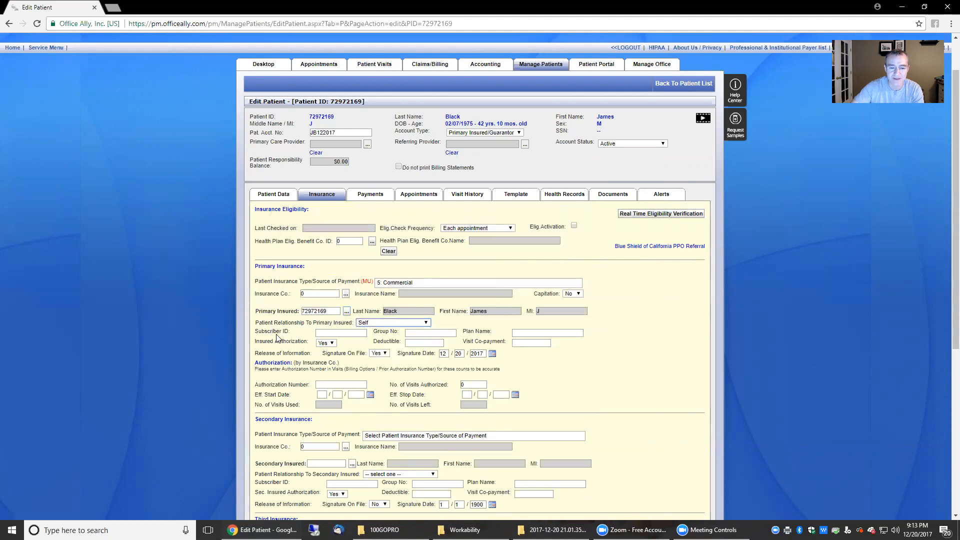
pyautogui.click(342, 334)
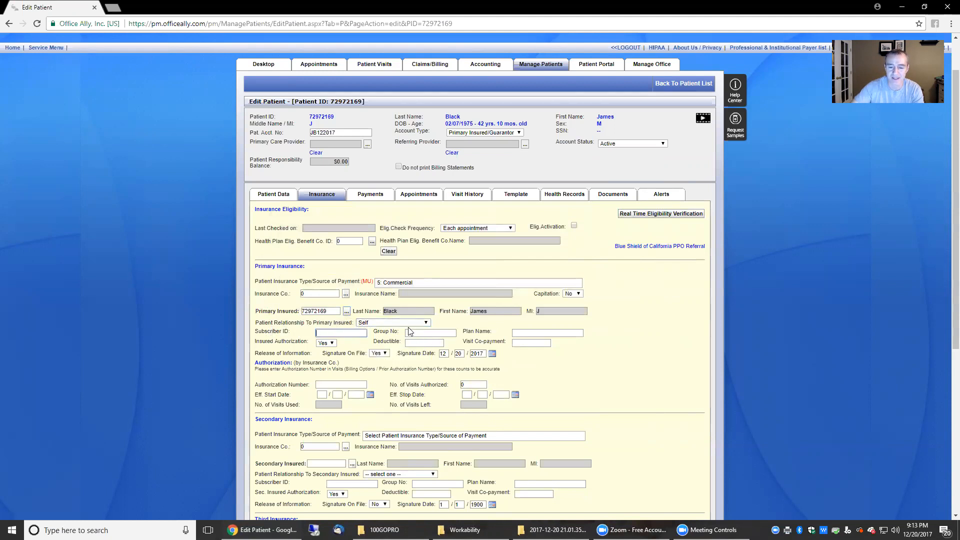
# - Find and zoom into a BlueCross PPO sample card via Google Images 'patient insurance card'
pyautogui.click(115, 7)
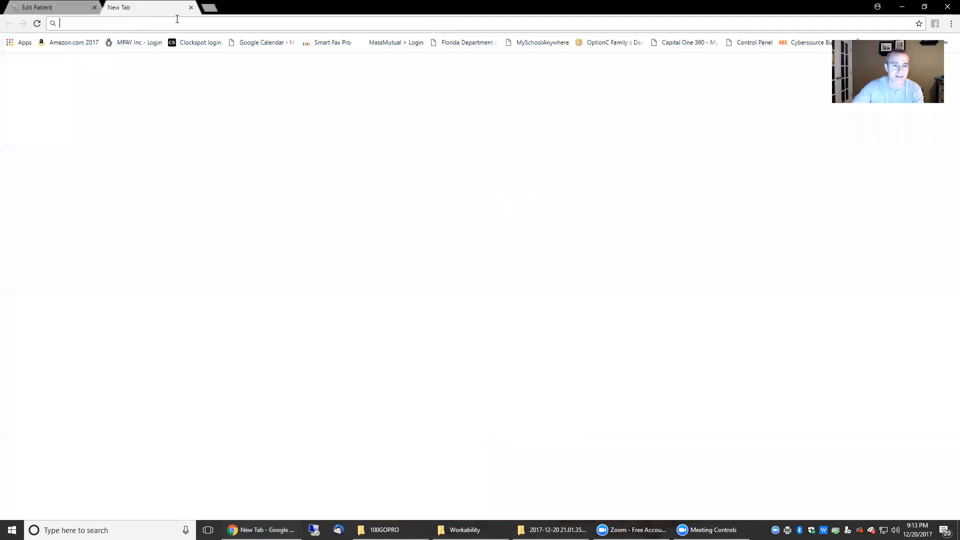
pyautogui.click(375, 202)
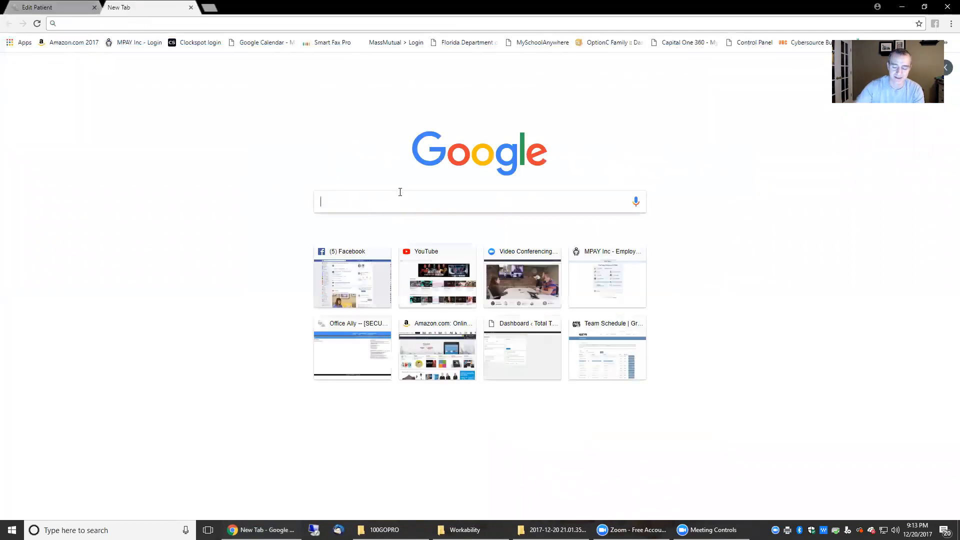
pyautogui.write('pat')
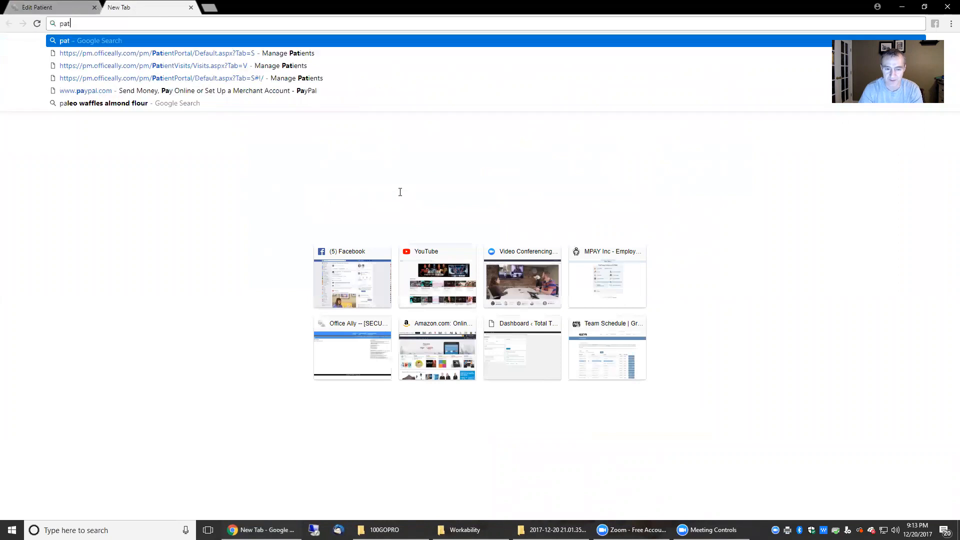
pyautogui.write('ient insurance card')
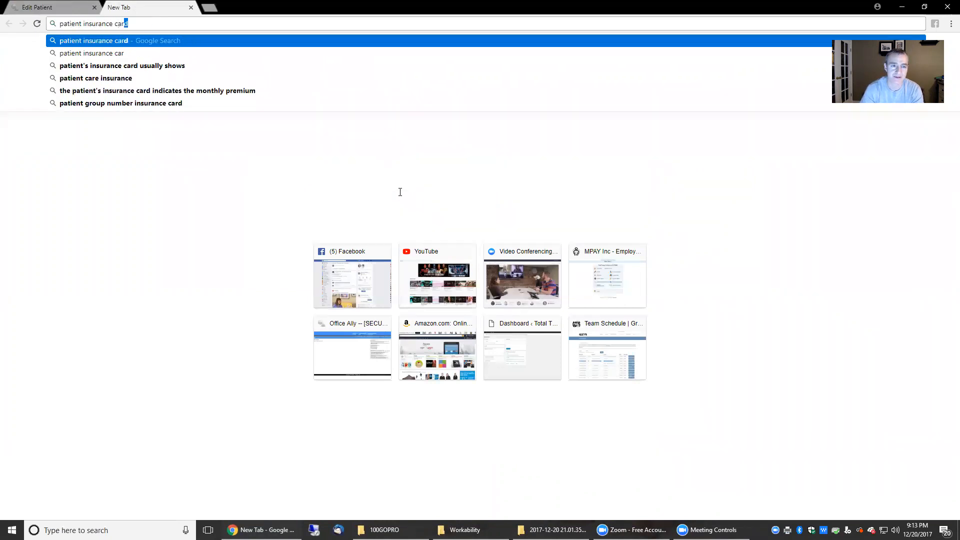
pyautogui.press('Return')
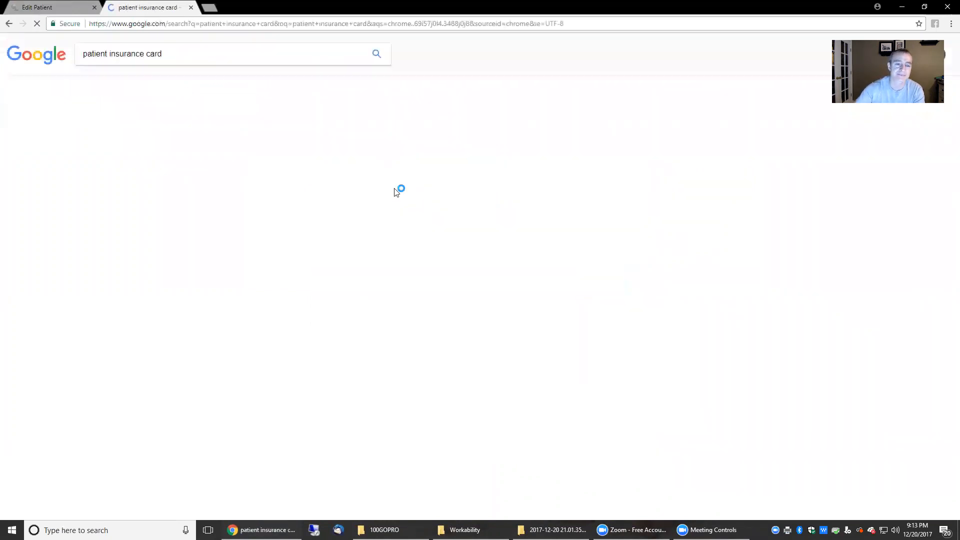
pyautogui.click(118, 83)
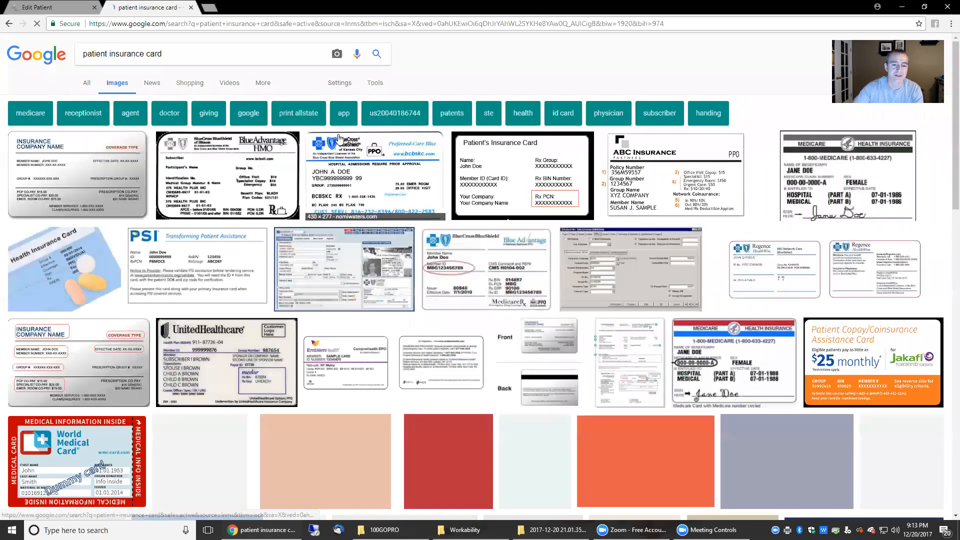
pyautogui.click(379, 191)
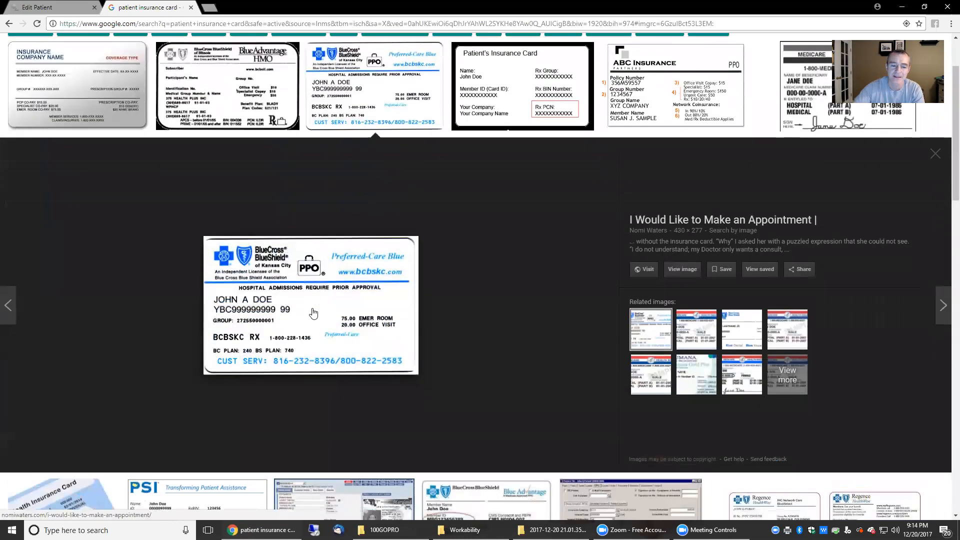
pyautogui.hotkey('ctrl', '+')
pyautogui.hotkey('ctrl', '+')
pyautogui.hotkey('ctrl', '+')
pyautogui.hotkey('ctrl', '+')
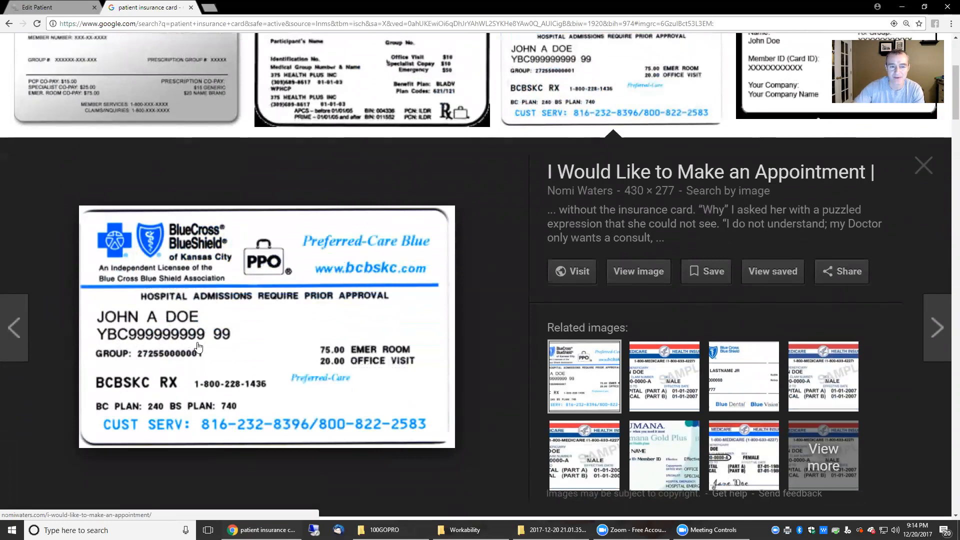
pyautogui.click(36, 5)
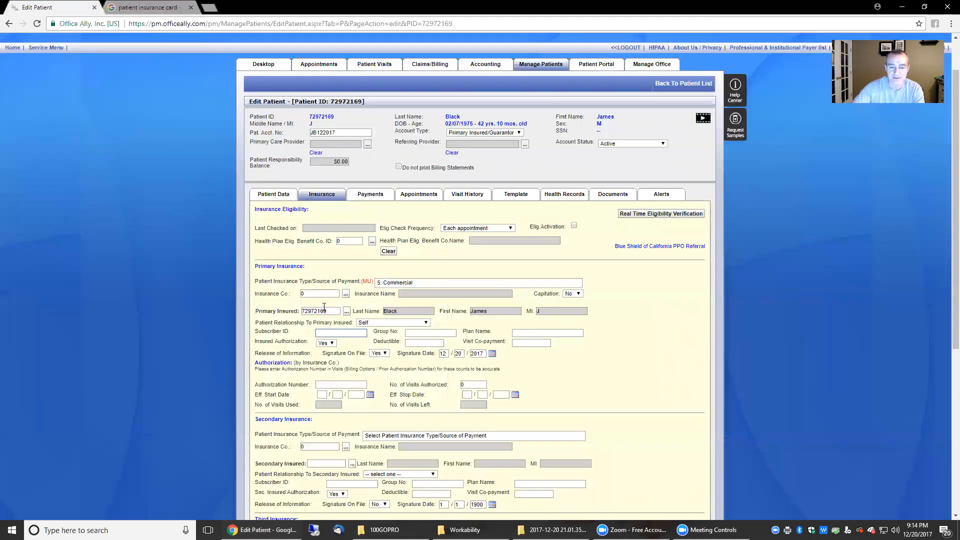
# - Enter the sample card's member ID as Subscriber ID and its group number
pyautogui.write('YBC9999999')
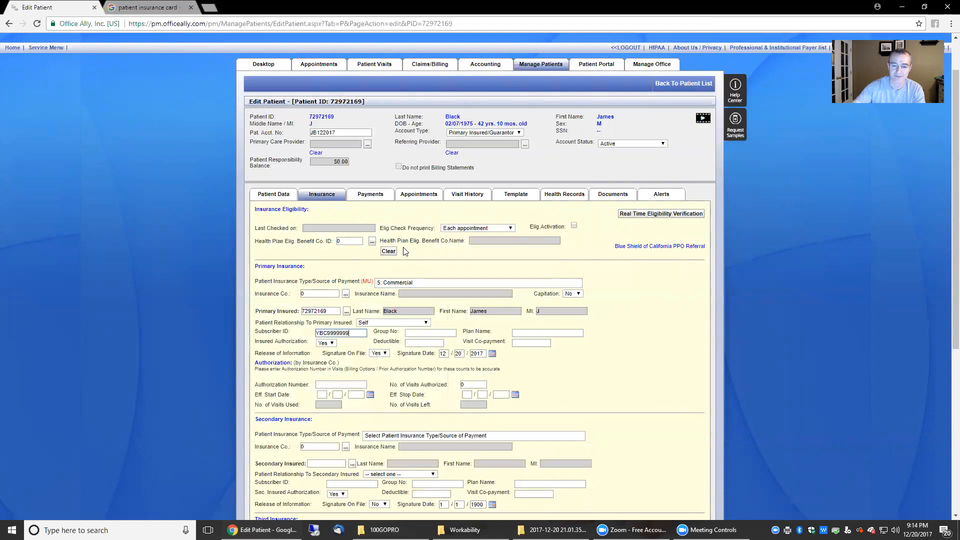
pyautogui.click(129, 9)
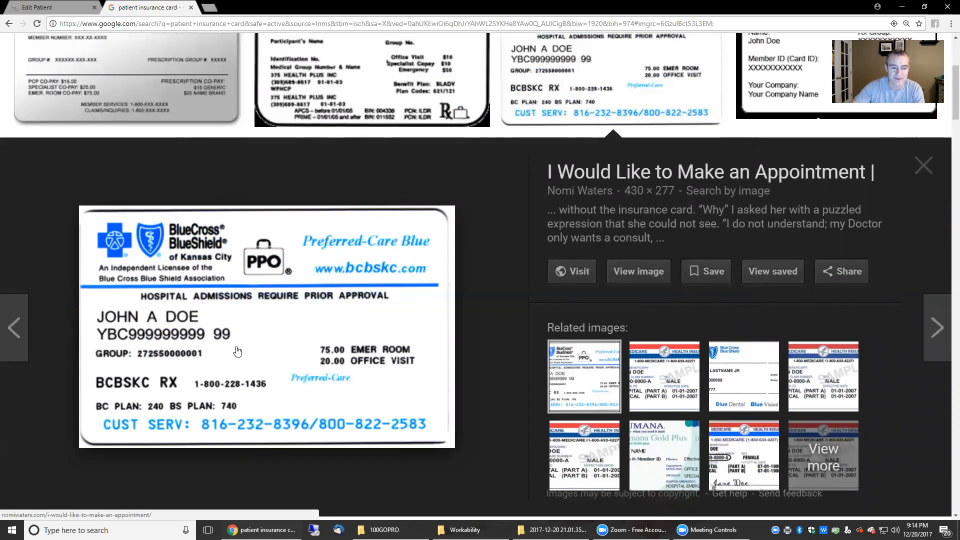
pyautogui.click(46, 8)
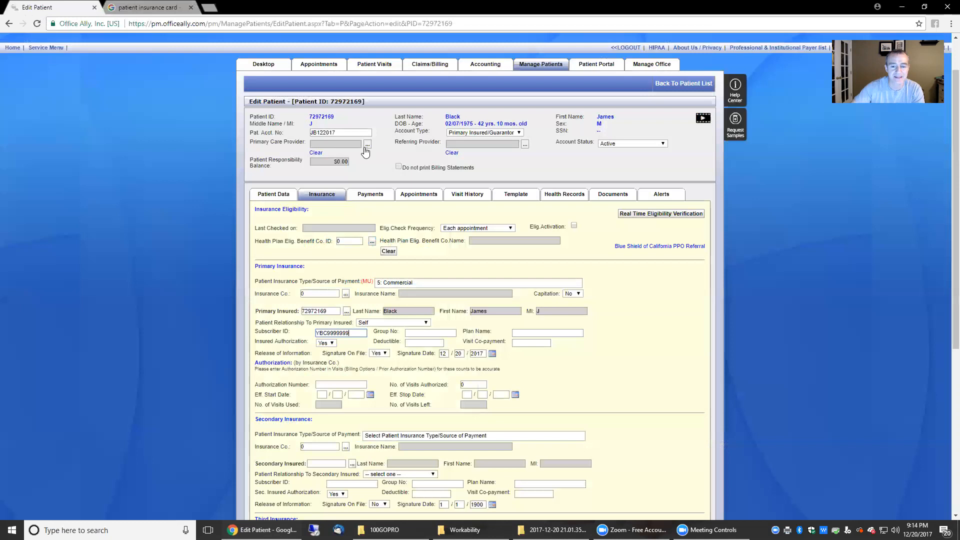
pyautogui.click(432, 333)
pyautogui.write('27255000000')
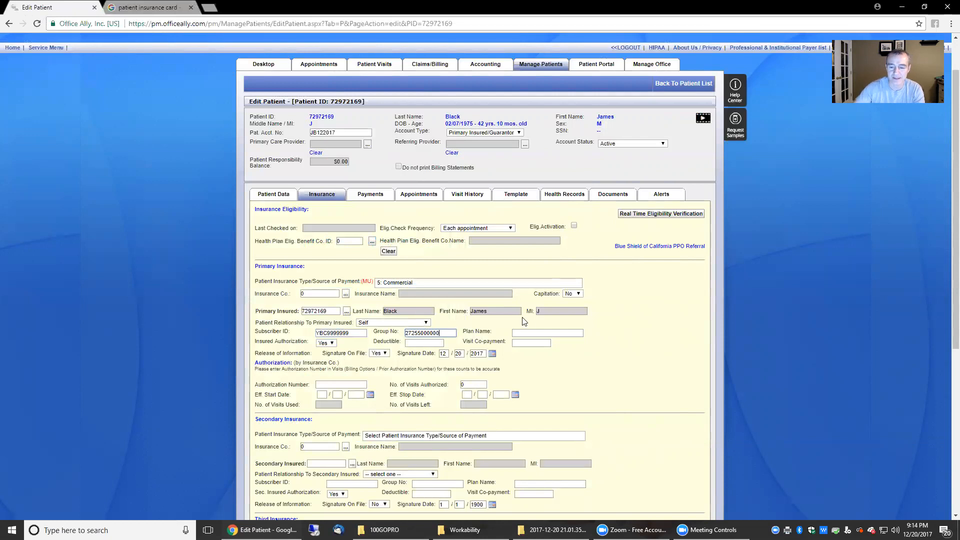
pyautogui.press('Tab')
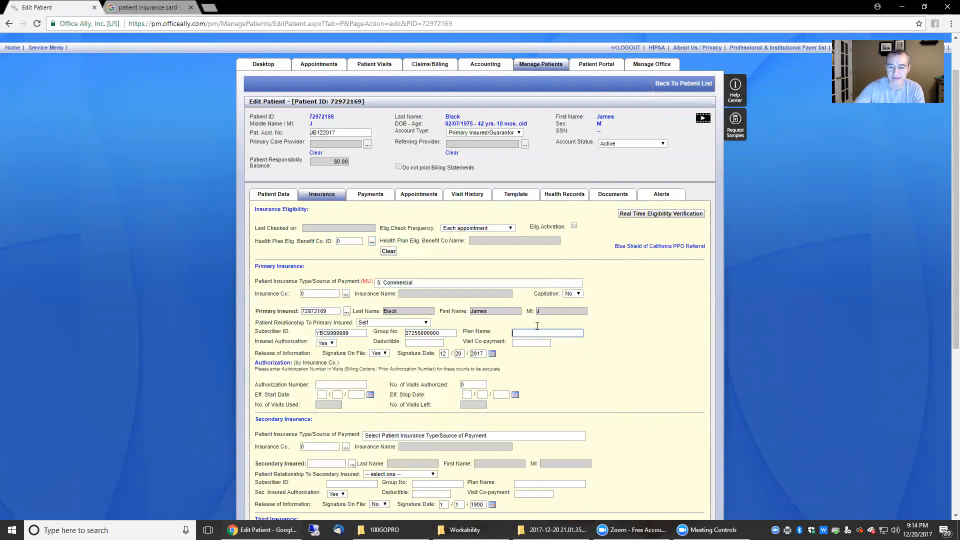
pyautogui.click(170, 8)
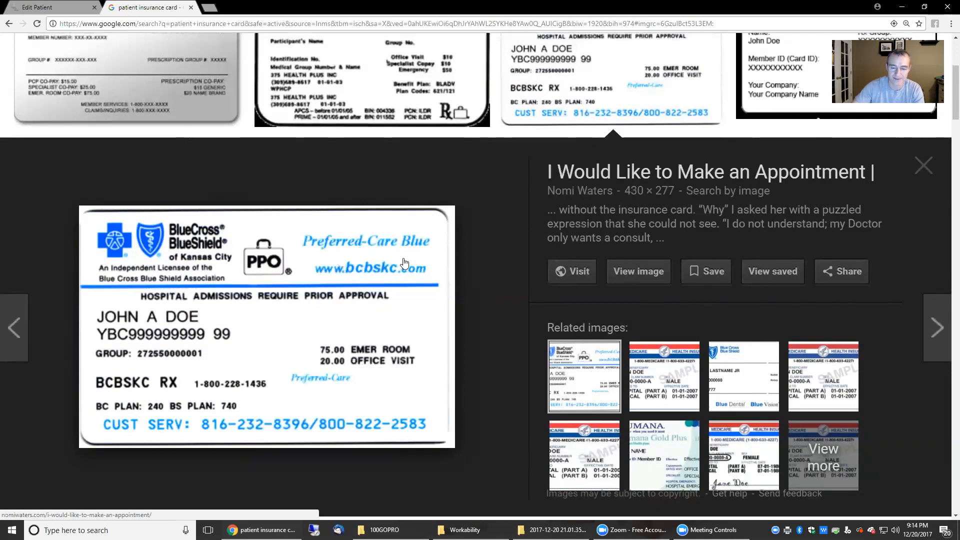
# - Enter 'Preferred Care Blue' as the primary plan name, leaving insured authorization at Yes
pyautogui.click(45, 7)
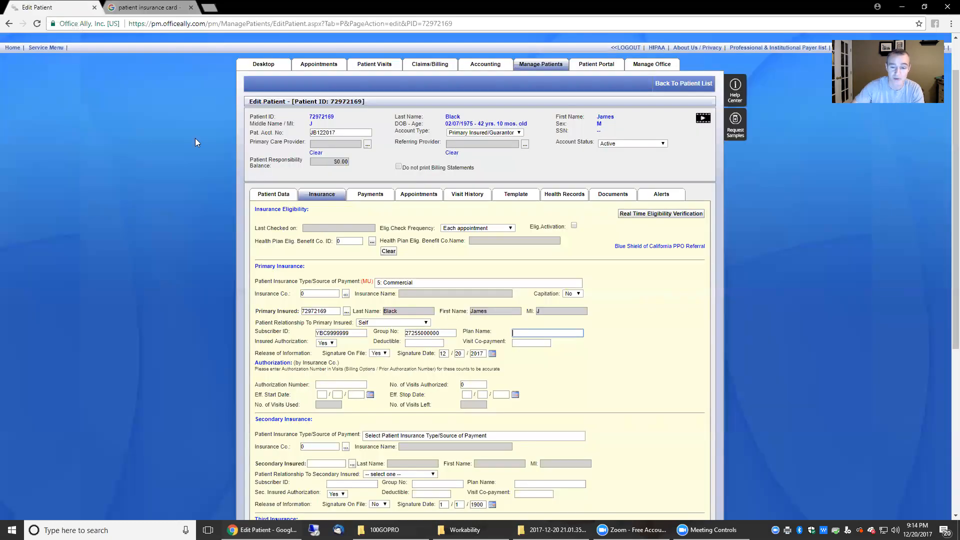
pyautogui.write('P')
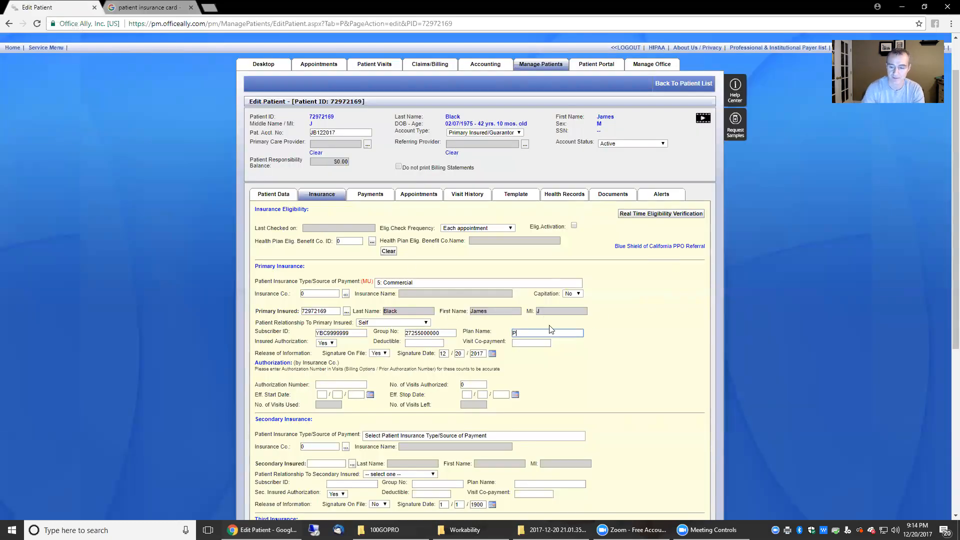
pyautogui.write('referred Care Blue')
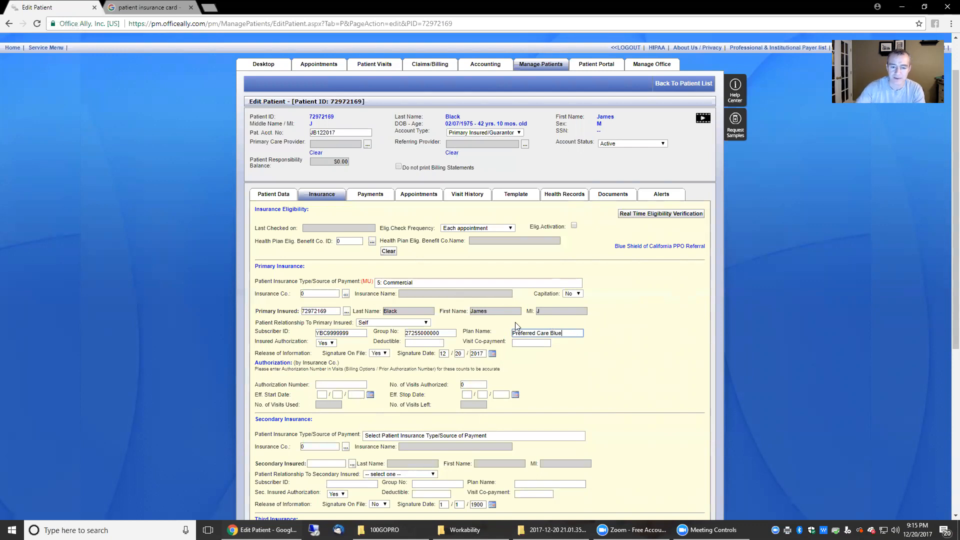
pyautogui.click(331, 343)
pyautogui.click(420, 344)
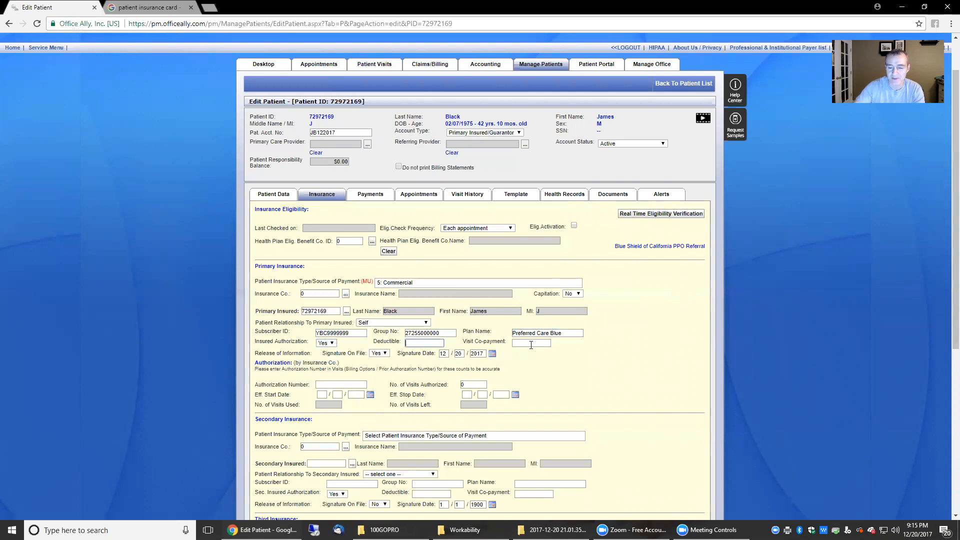
# - Set the visit co-payment to 35 and keep Signature On File at Yes
pyautogui.click(546, 344)
pyautogui.write('35')
pyautogui.press('Tab')
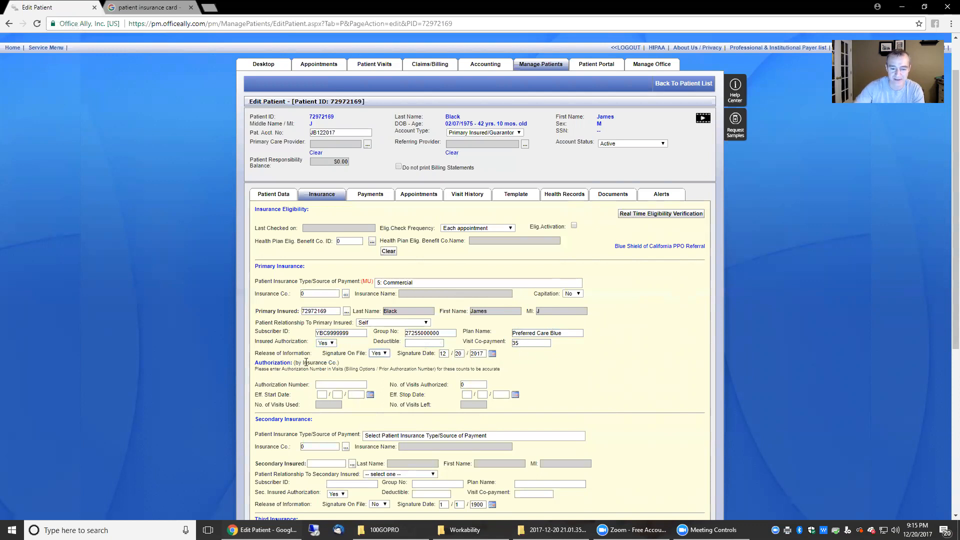
pyautogui.moveTo(322, 354); pyautogui.dragTo(372, 356)
pyautogui.click(386, 354)
pyautogui.click(388, 354)
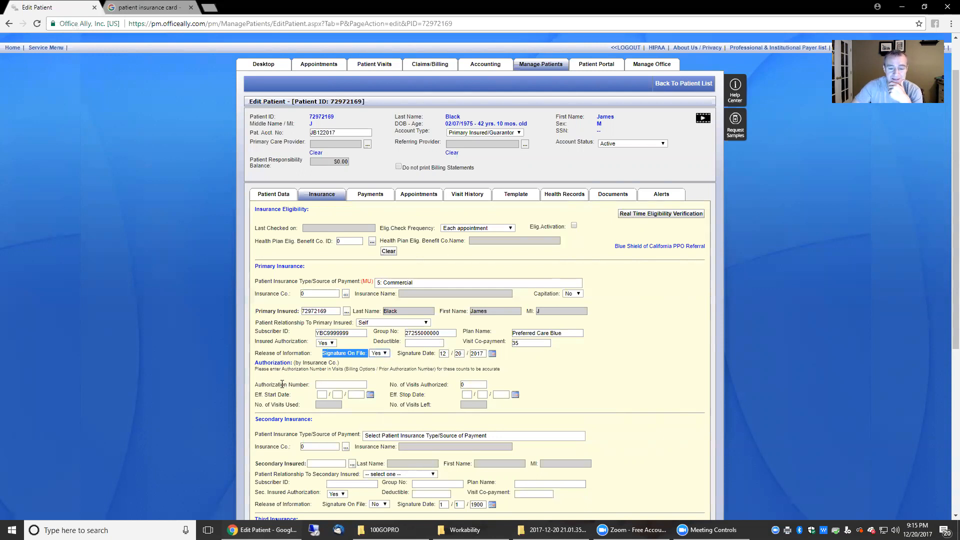
pyautogui.click(318, 385)
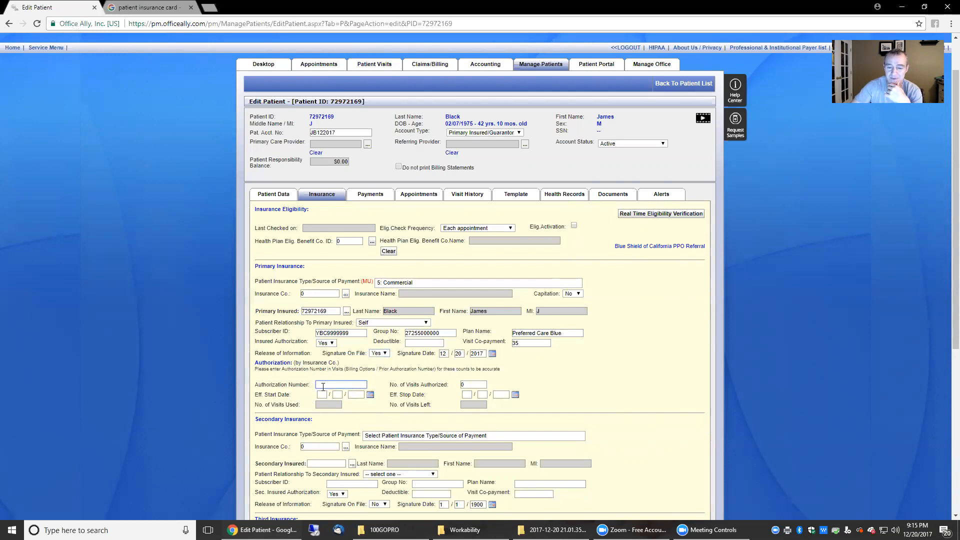
# - Enter 10 as the number of visits authorized on the primary insurance
pyautogui.click(462, 385)
pyautogui.write('10')
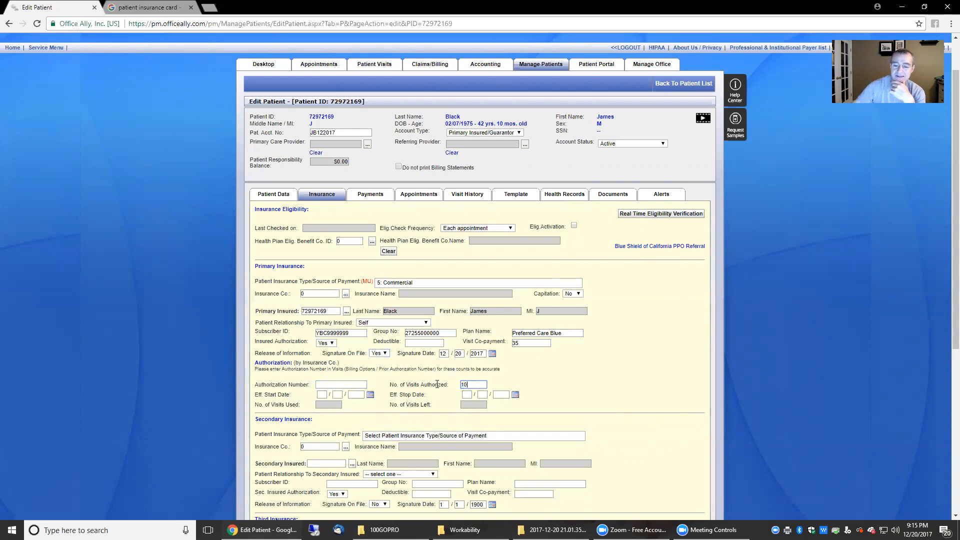
pyautogui.click(594, 395)
pyautogui.scroll(-1, 619, 405)
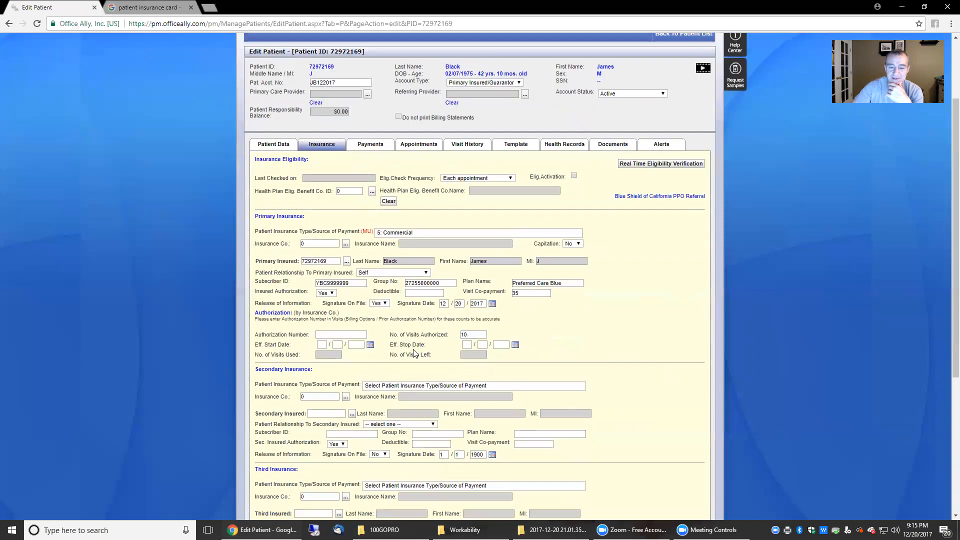
pyautogui.moveTo(390, 345); pyautogui.dragTo(421, 345)
# - Set the authorization effective dates from 12/20/2017 through 01/20/2018
pyautogui.click(323, 345)
pyautogui.write('12 / ')
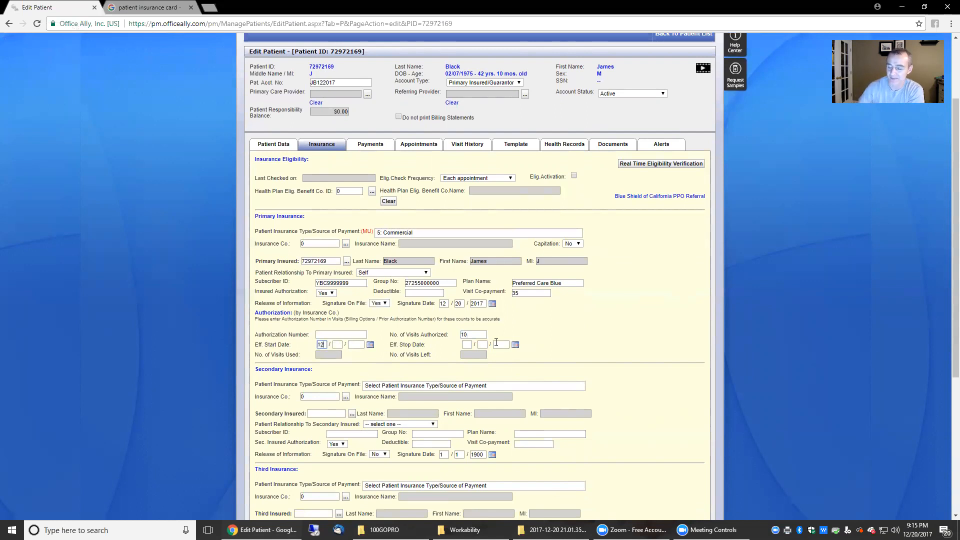
pyautogui.write('20 / ')
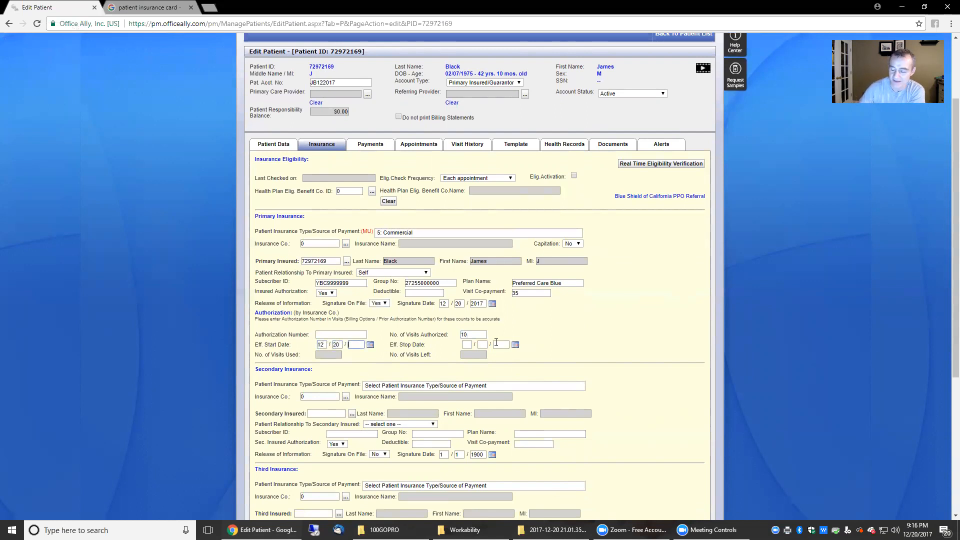
pyautogui.write('2017')
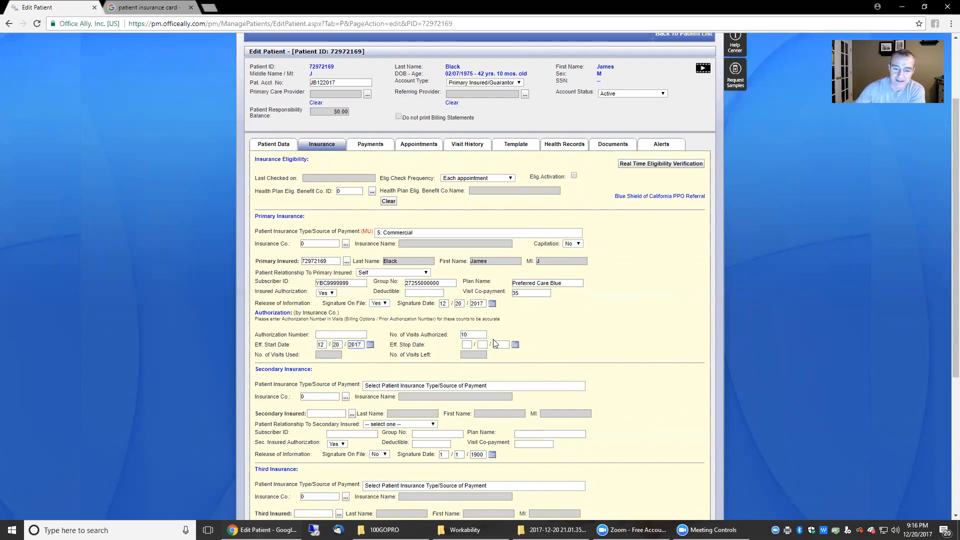
pyautogui.click(470, 345)
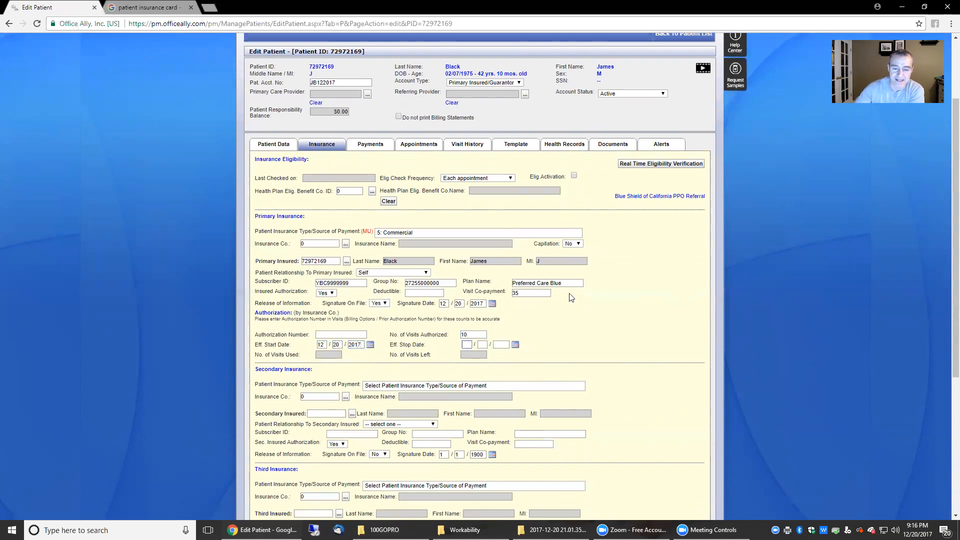
pyautogui.write('01 / 20 / 2018')
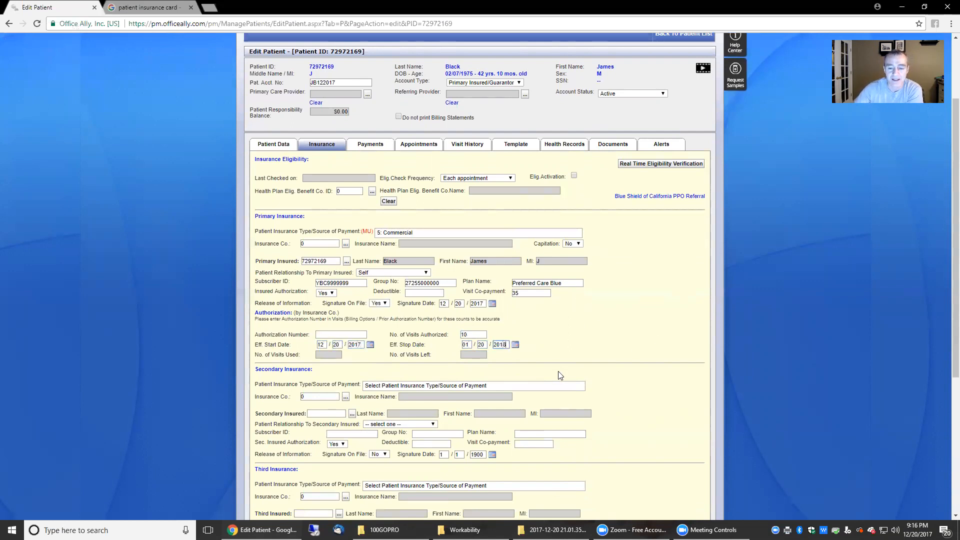
pyautogui.scroll(-1, 556, 381)
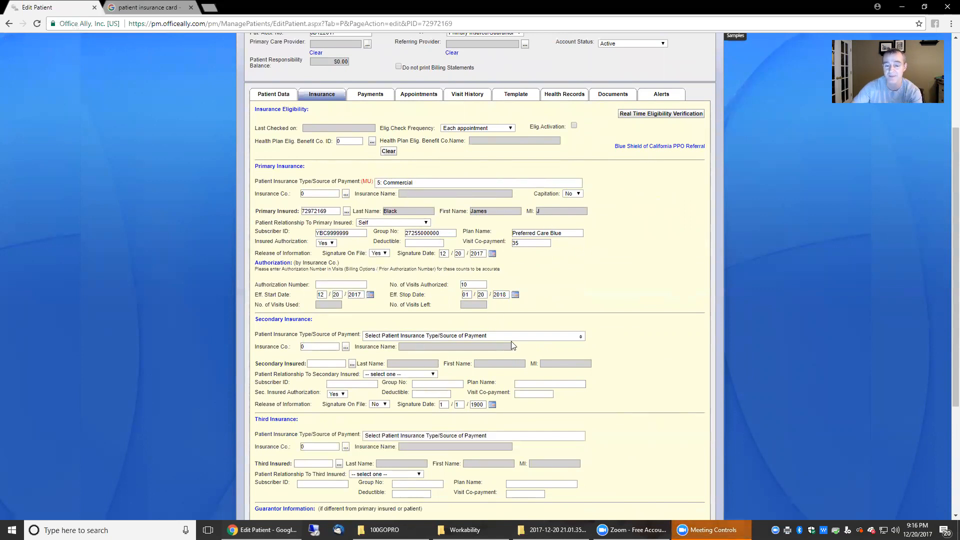
# - Choose 5: Commercial as the secondary insurance payment type
pyautogui.scroll(-1, 393, 303)
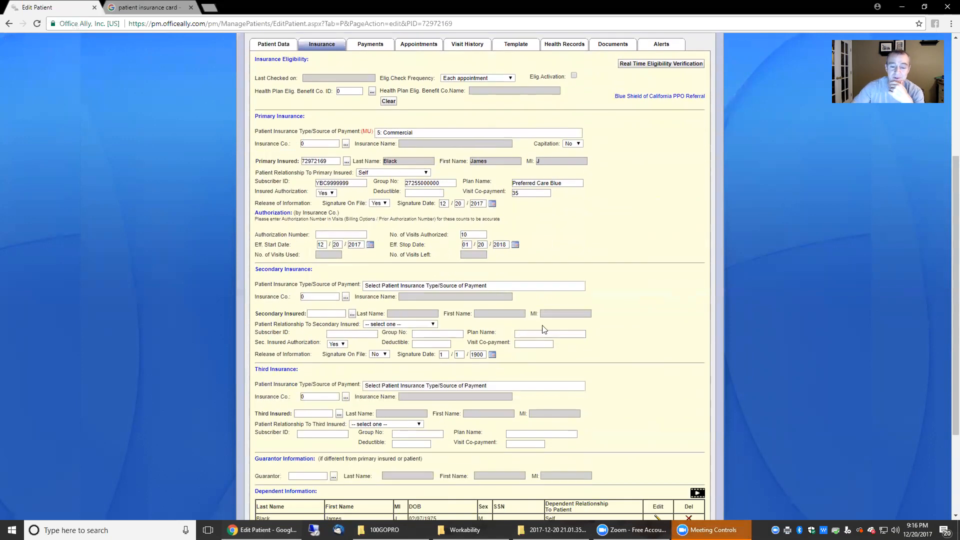
pyautogui.click(519, 286)
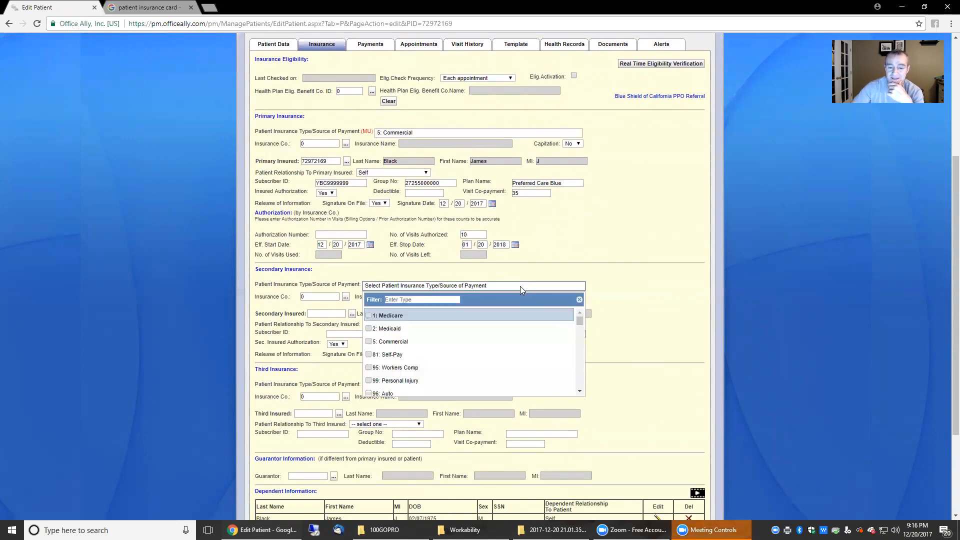
pyautogui.click(453, 341)
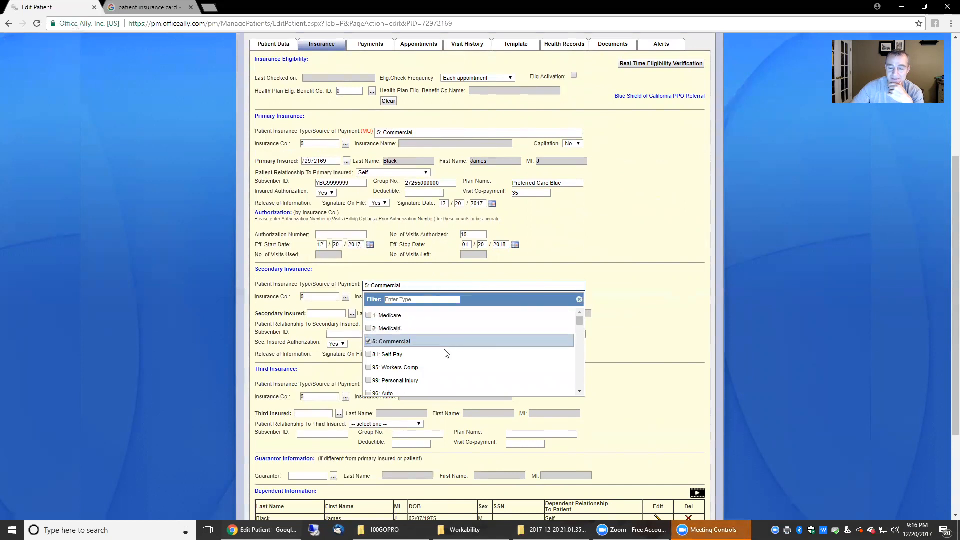
pyautogui.click(319, 309)
# - Try the secondary insured lookup and search, then close the empty lookup window
pyautogui.click(324, 313)
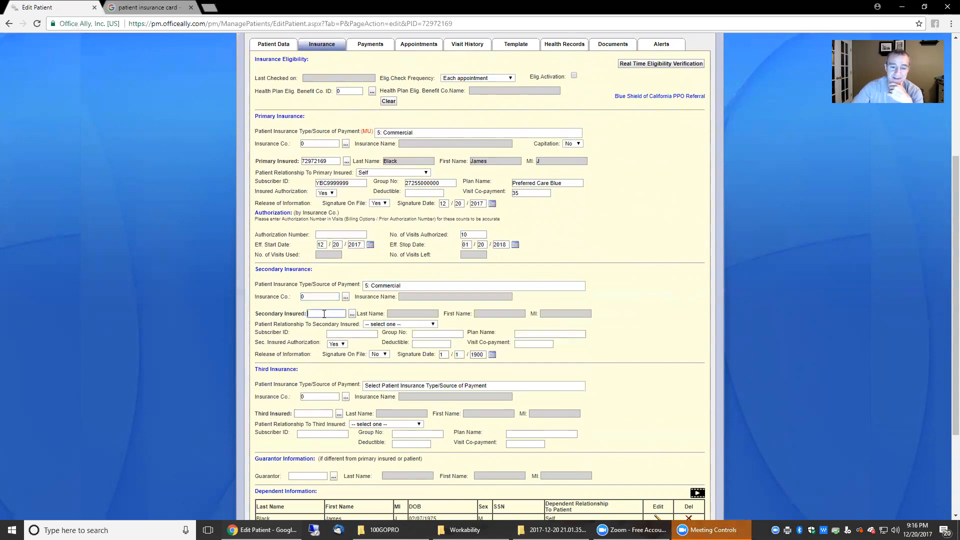
pyautogui.click(352, 313)
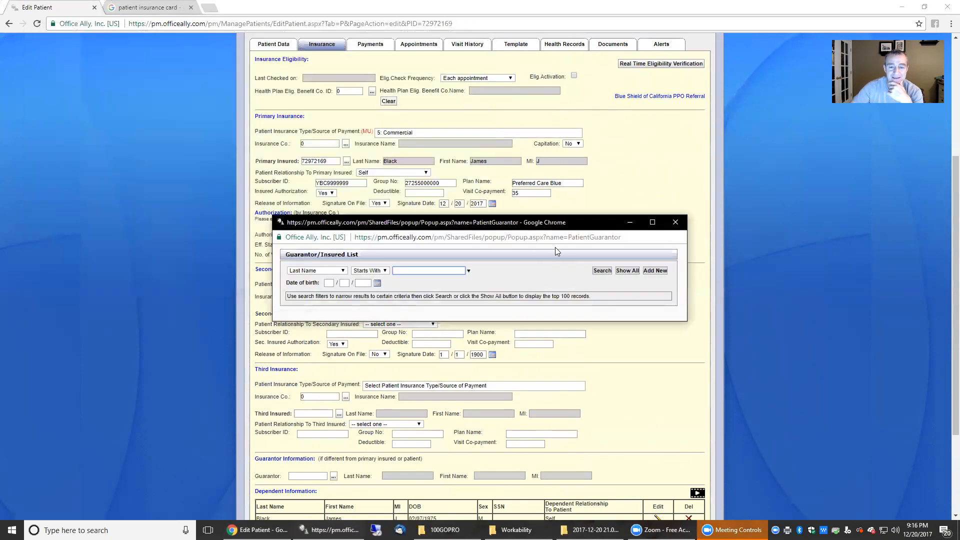
pyautogui.click(675, 222)
pyautogui.click(322, 314)
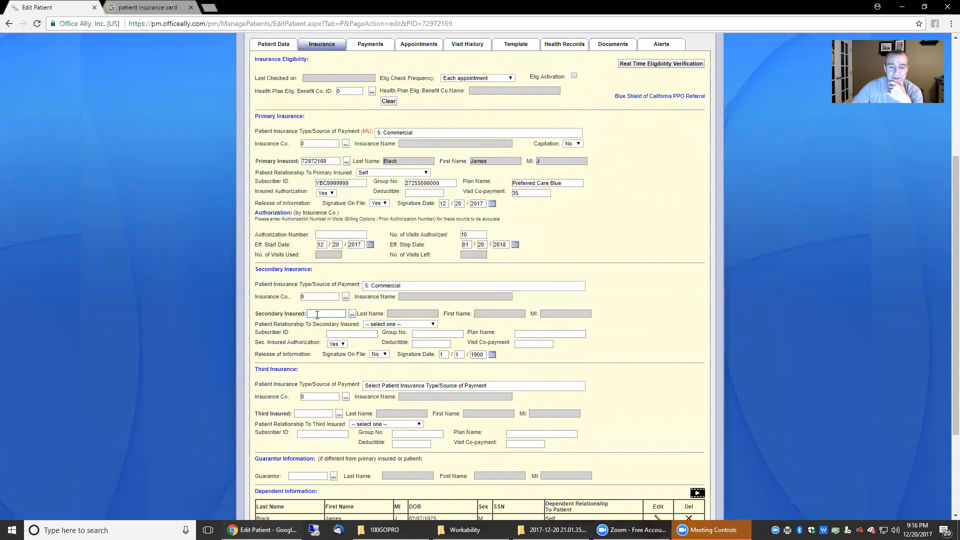
pyautogui.click(352, 313)
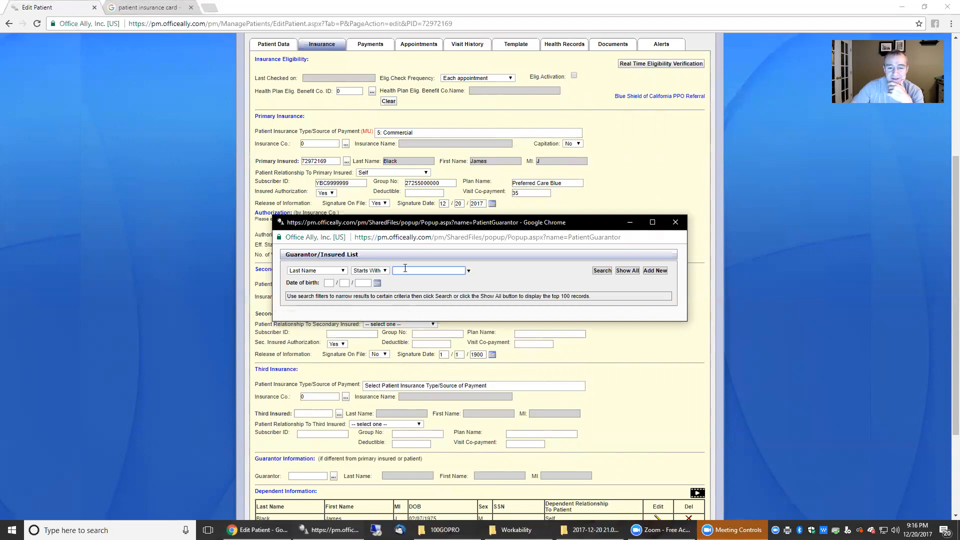
pyautogui.click(601, 271)
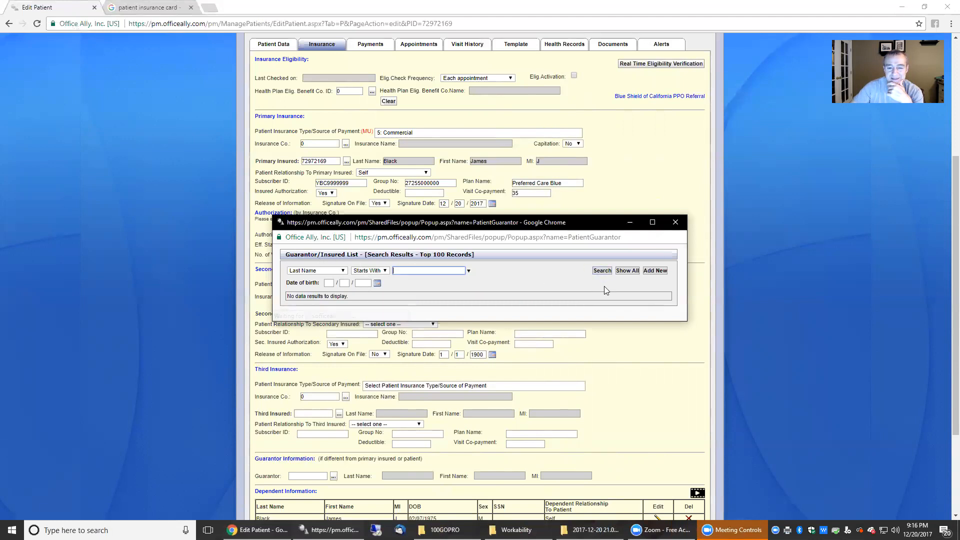
pyautogui.click(676, 222)
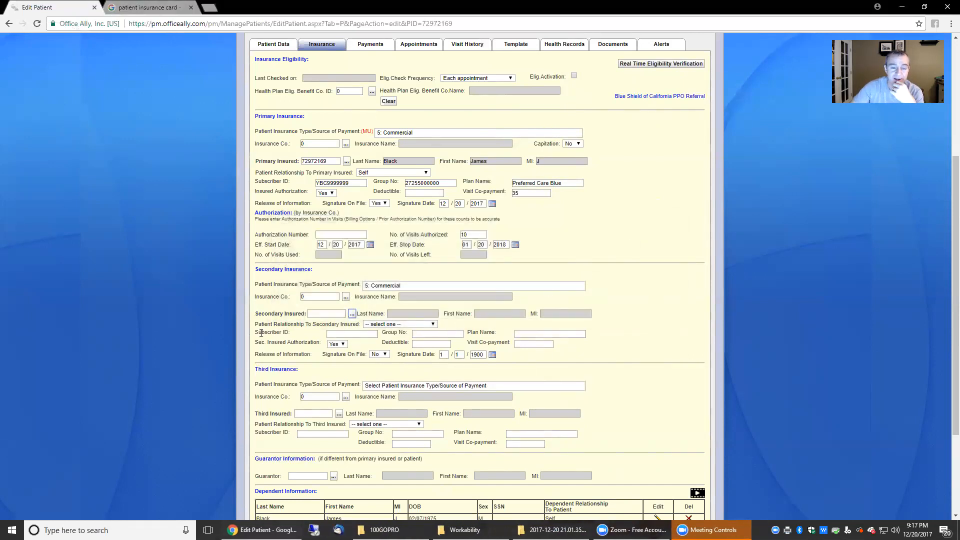
# - Leave the secondary relationship unchanged and enter the secondary subscriber ID and group number
pyautogui.click(410, 325)
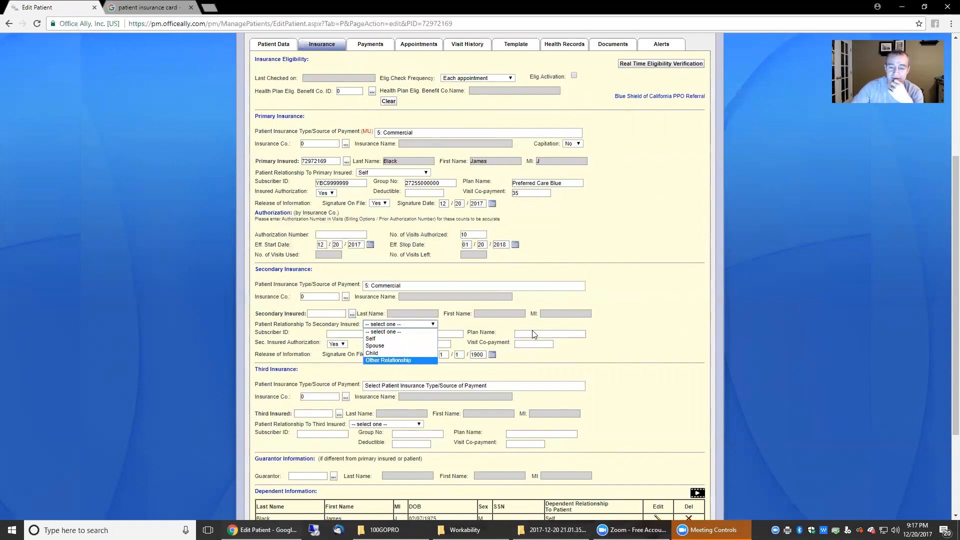
pyautogui.click(636, 327)
pyautogui.click(349, 334)
pyautogui.write('01321321')
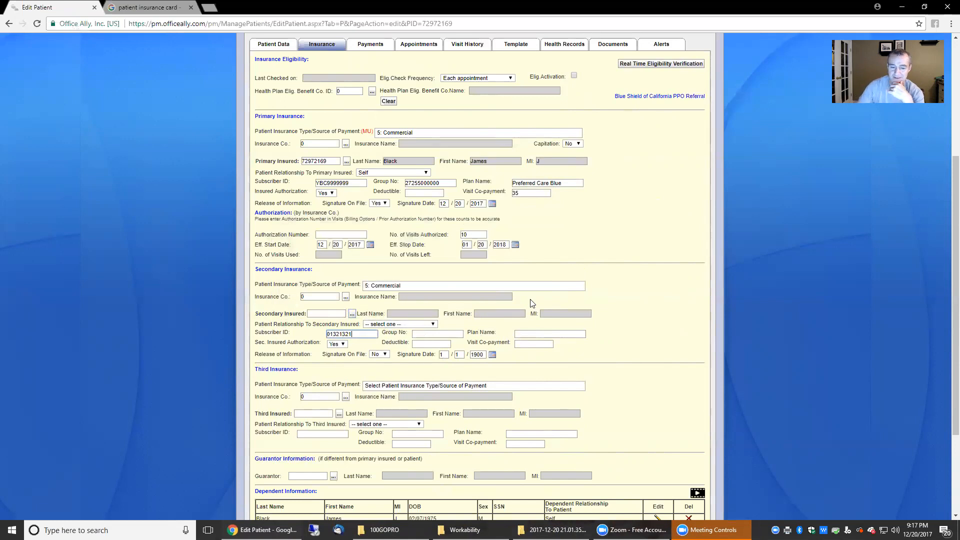
pyautogui.click(459, 333)
pyautogui.write('321312')
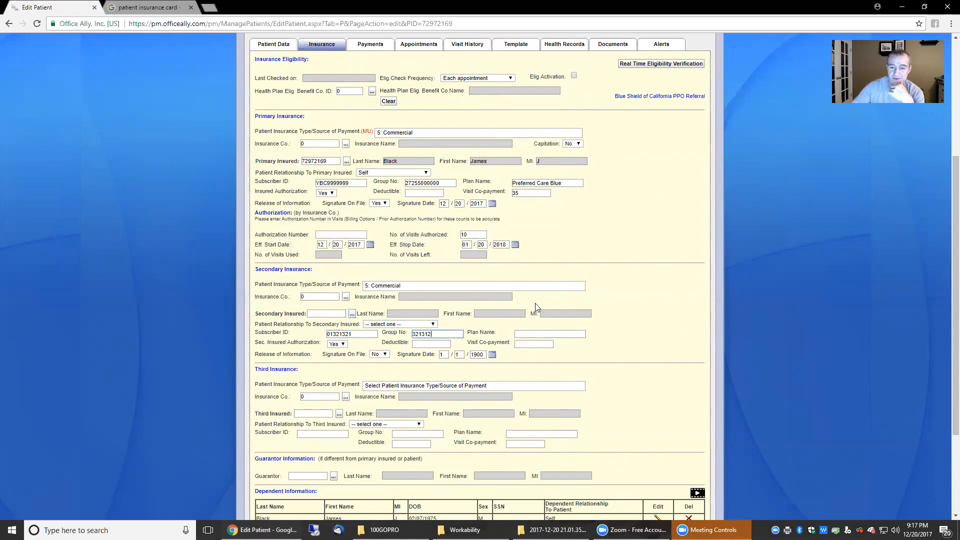
# - Name the secondary plan 'Secondary Ins Plan Name' with signature on file Yes, dated 12/20/2017
pyautogui.click(553, 335)
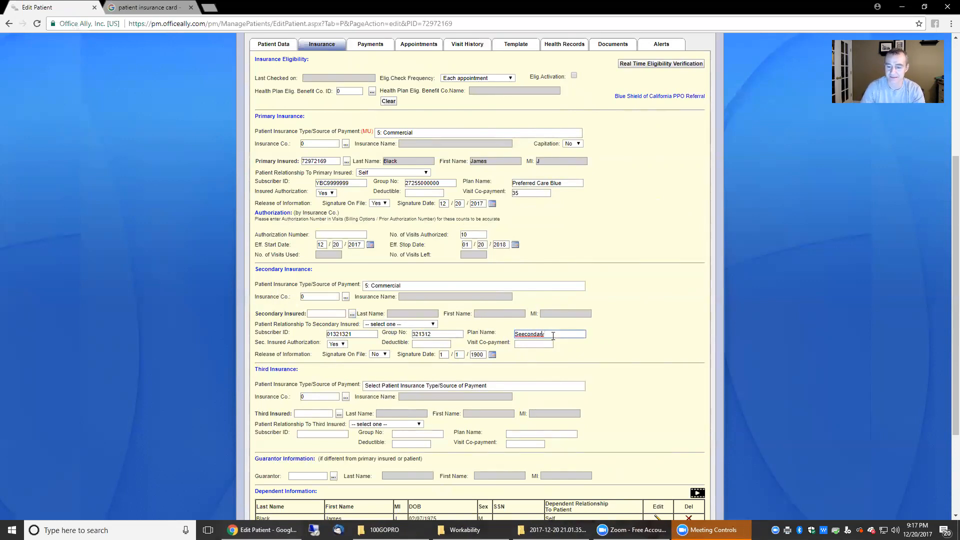
pyautogui.press('Delete')
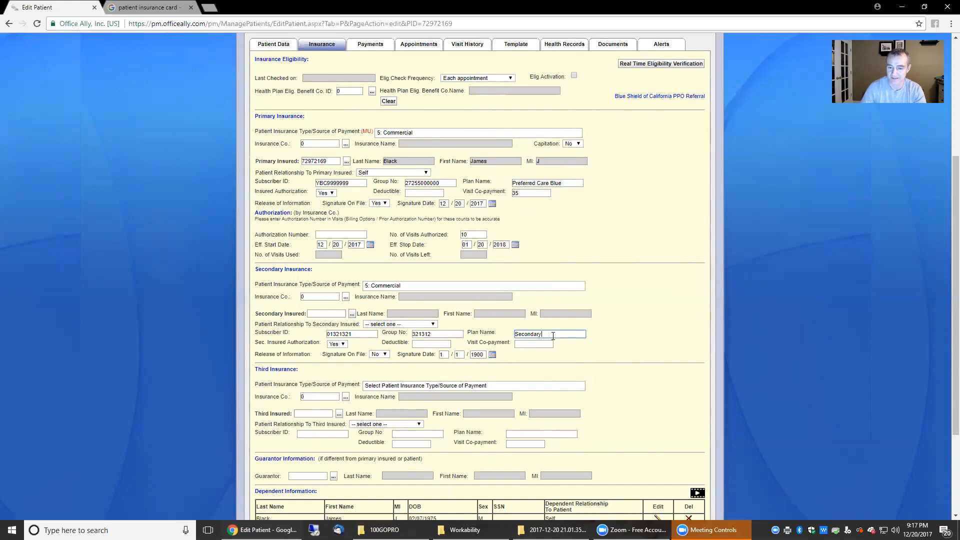
pyautogui.write('Ins Plan Name')
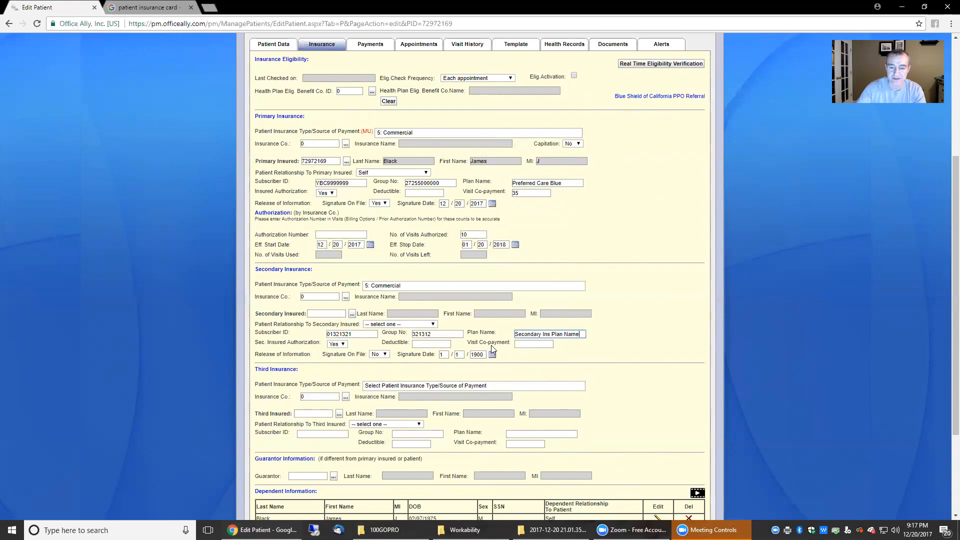
pyautogui.click(384, 354)
pyautogui.click(382, 368)
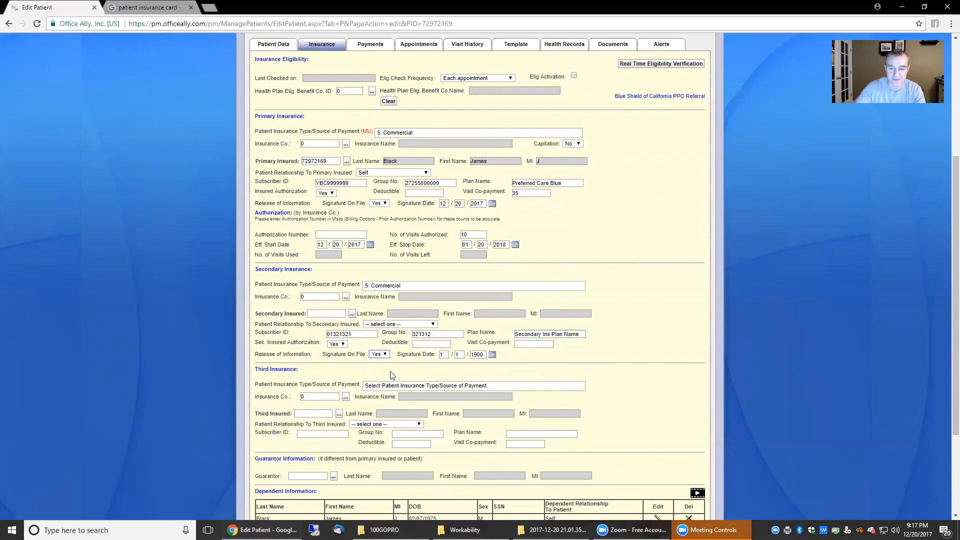
pyautogui.click(445, 355)
pyautogui.write('2')
pyautogui.press('Tab')
pyautogui.write('2')
pyautogui.hotkey('shift', 'Tab')
pyautogui.write('20')
pyautogui.write('017')
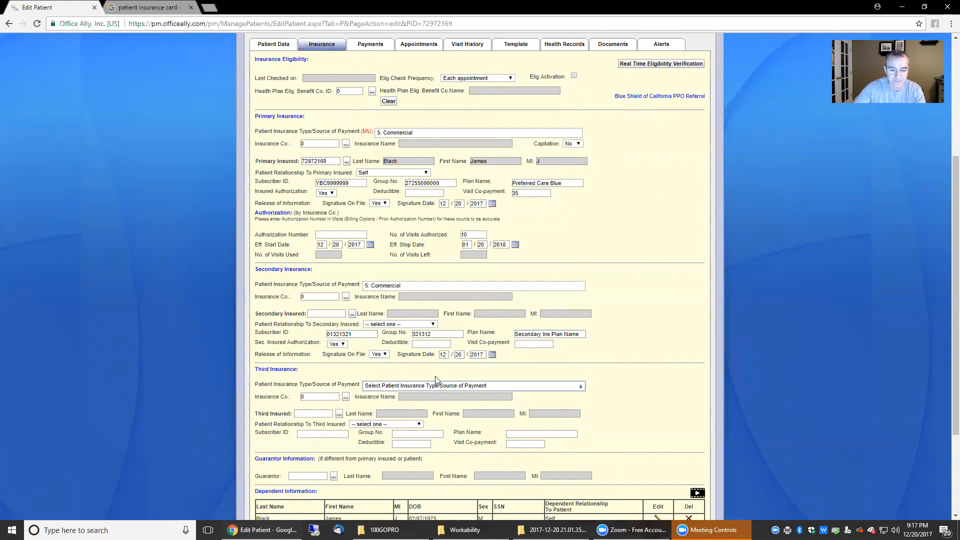
# - Update the Edit Patient form to save the insurance details and return to Manage Patients
pyautogui.scroll(-2, 659, 384)
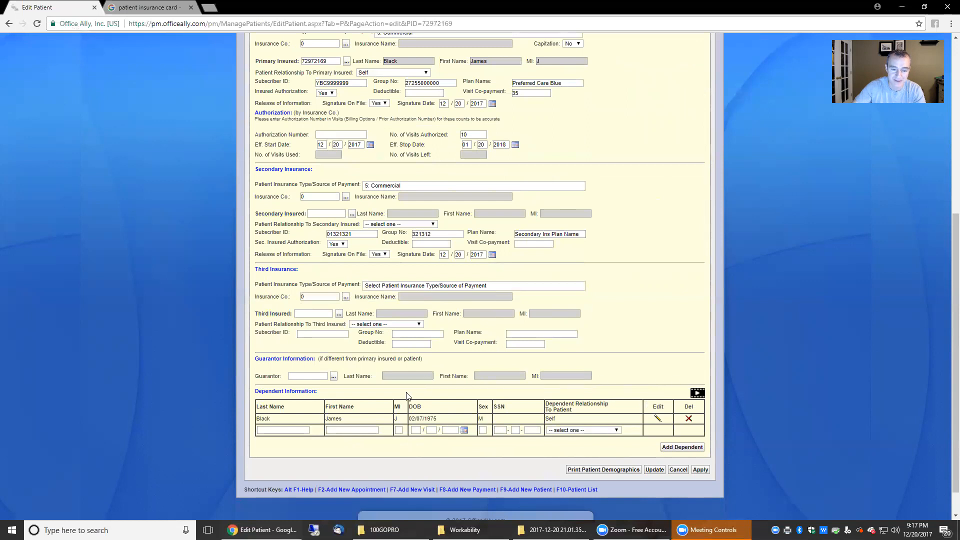
pyautogui.moveTo(257, 391); pyautogui.dragTo(310, 394)
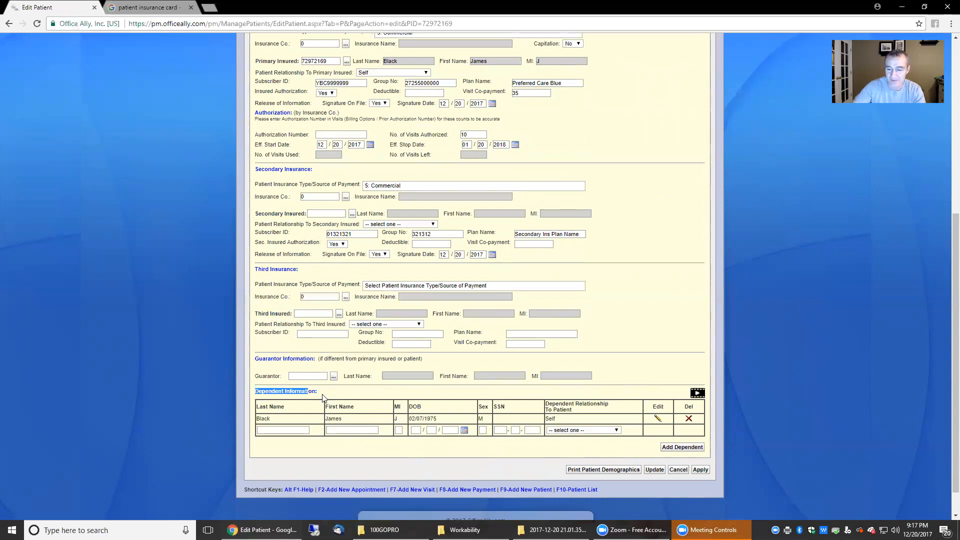
pyautogui.click(653, 470)
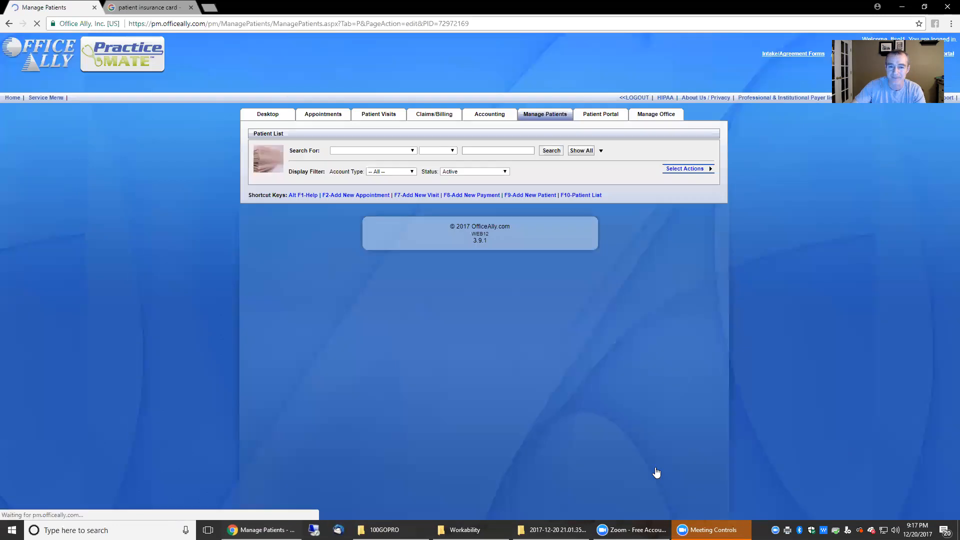